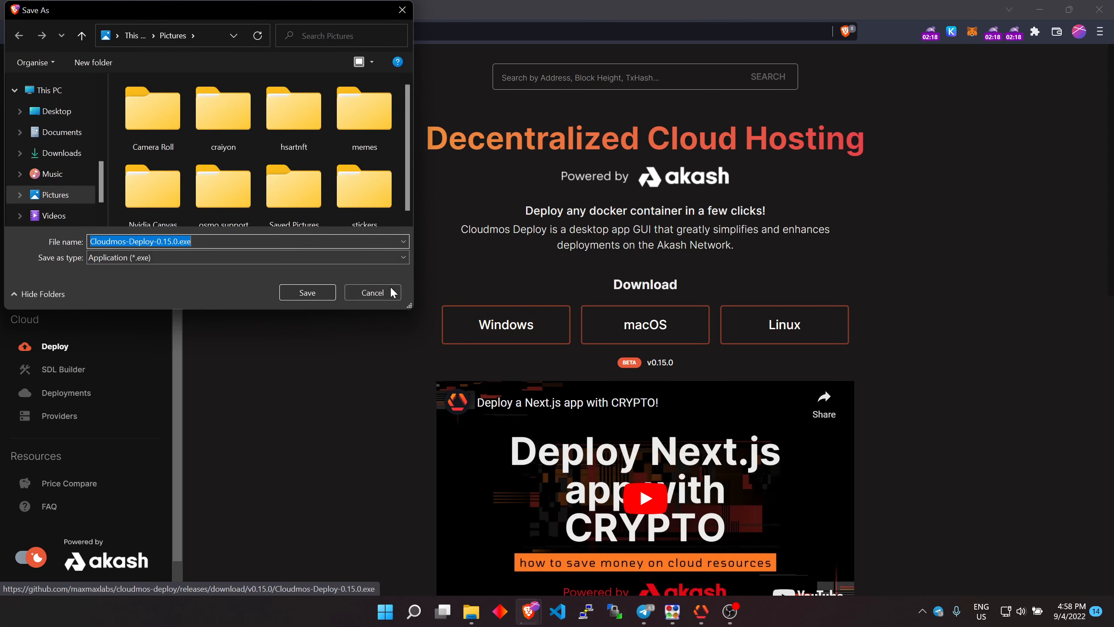
# Cancel the installer download and switch to the Cloudmos Deploy app with its window maximized
pyautogui.click(383, 293)
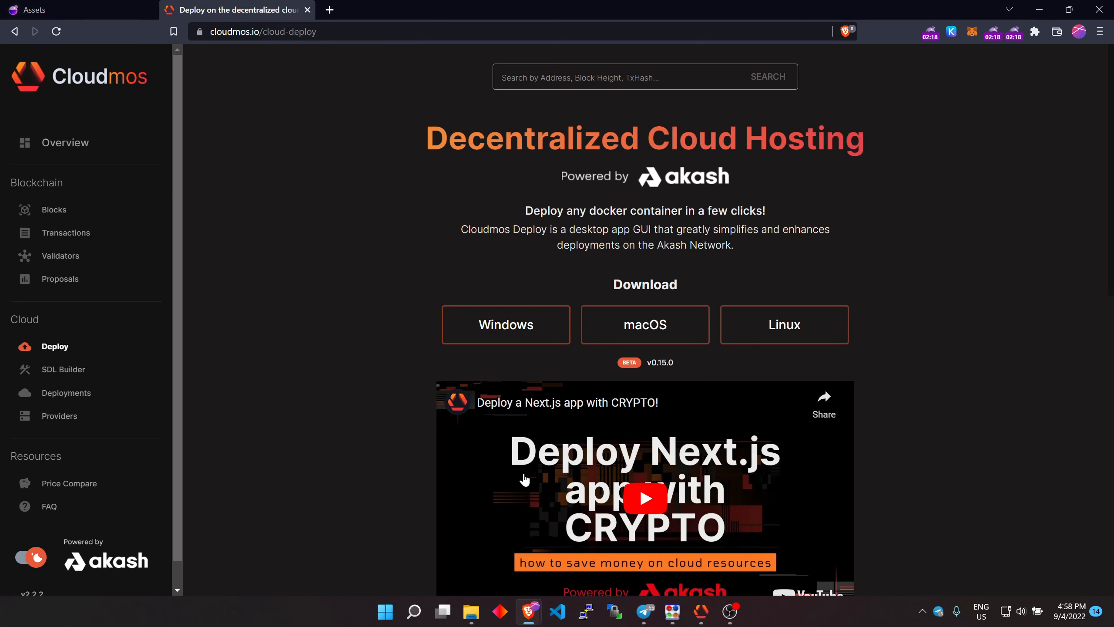
pyautogui.click(706, 622)
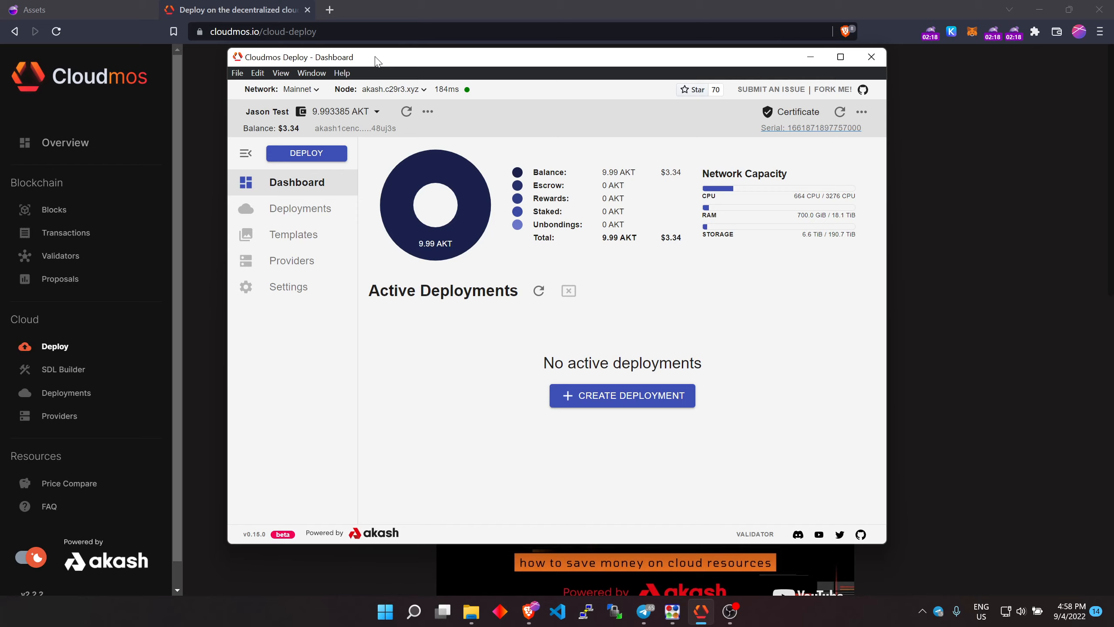
pyautogui.doubleClick(376, 57)
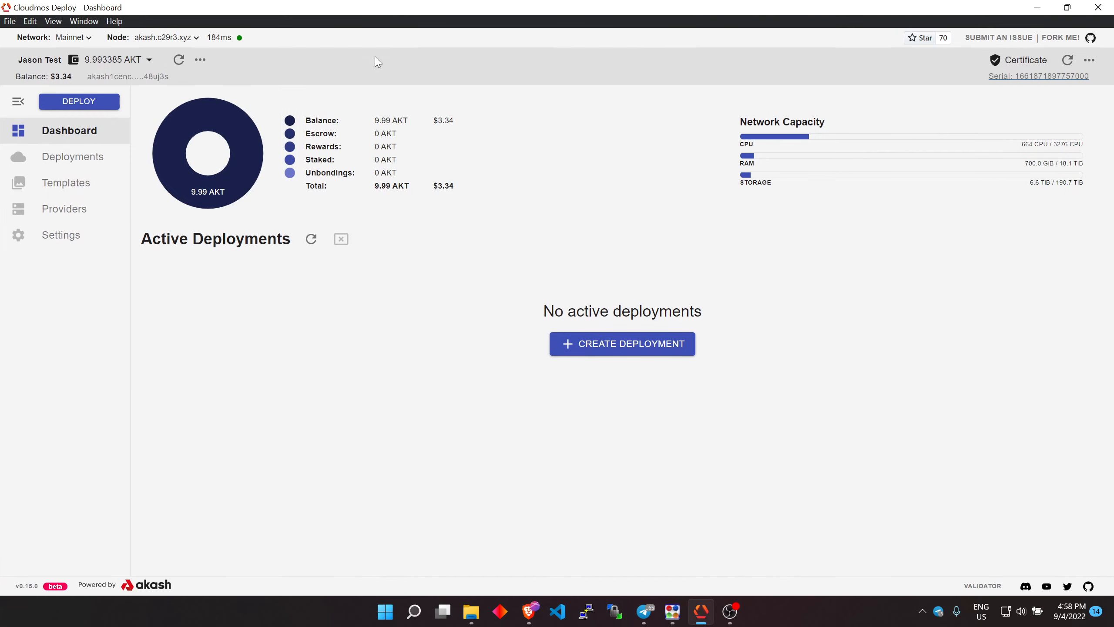
# View the wallet's accounts list and close it
pyautogui.click(136, 64)
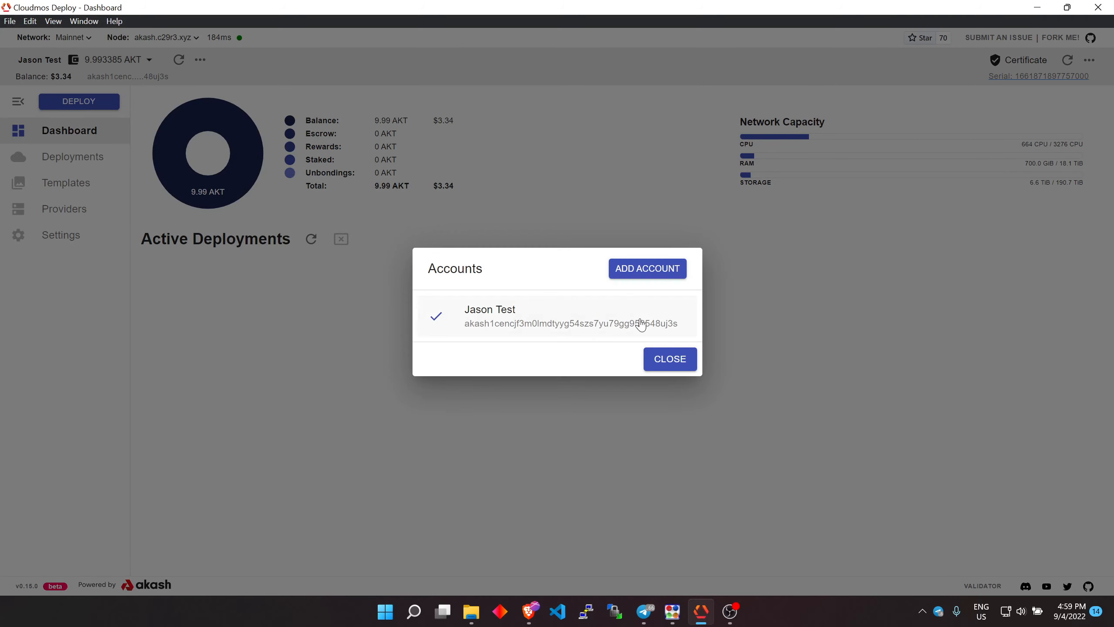
pyautogui.click(615, 196)
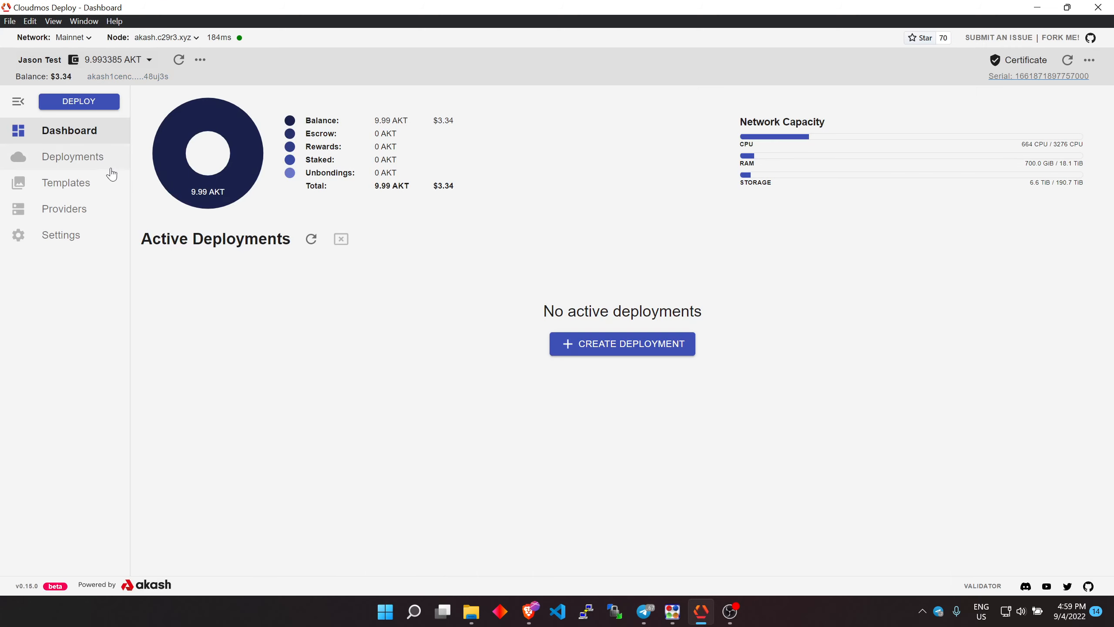
# Browse the template gallery's Blogging category and open the Wordpress template
pyautogui.click(77, 184)
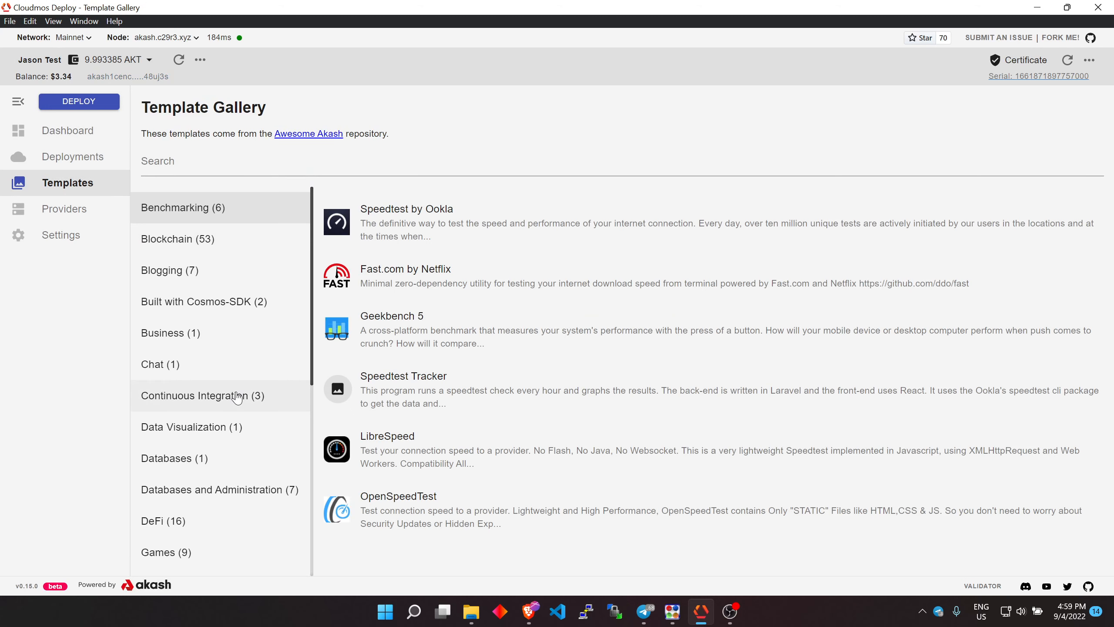
pyautogui.click(224, 275)
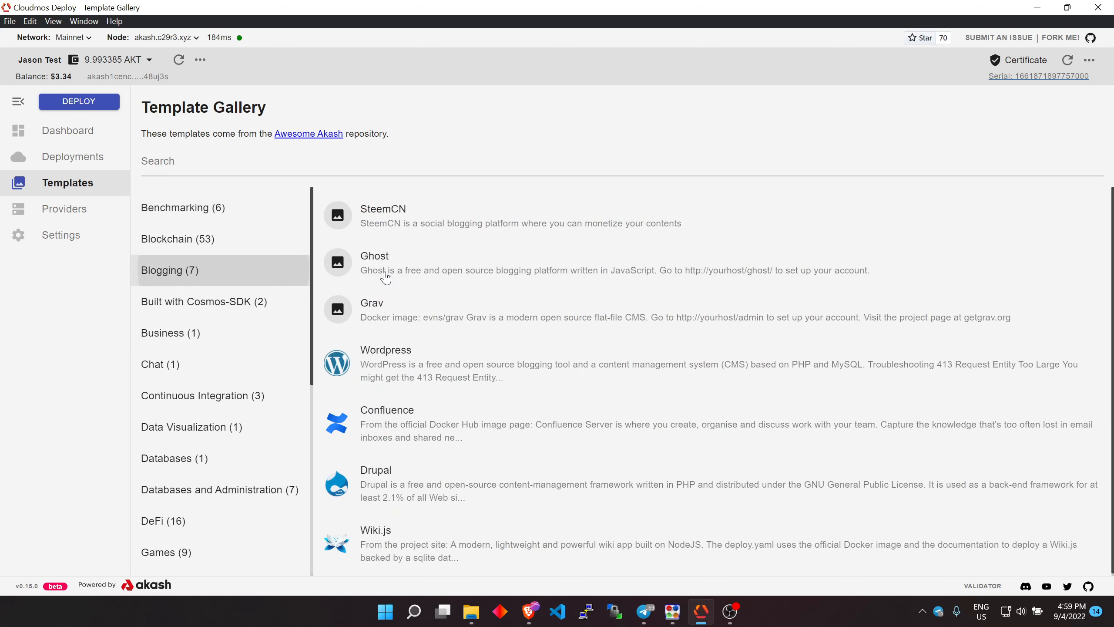
pyautogui.click(458, 371)
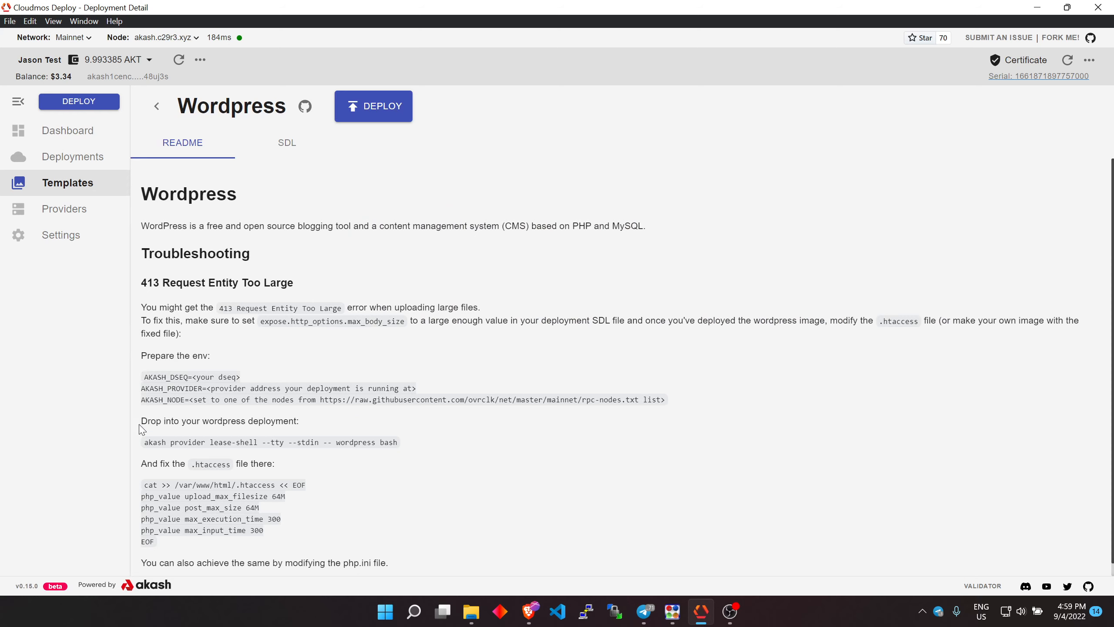
# Open the SoftEther VPN template from the Network category and start deploying it
pyautogui.click(156, 105)
pyautogui.scroll(-7, 249, 391)
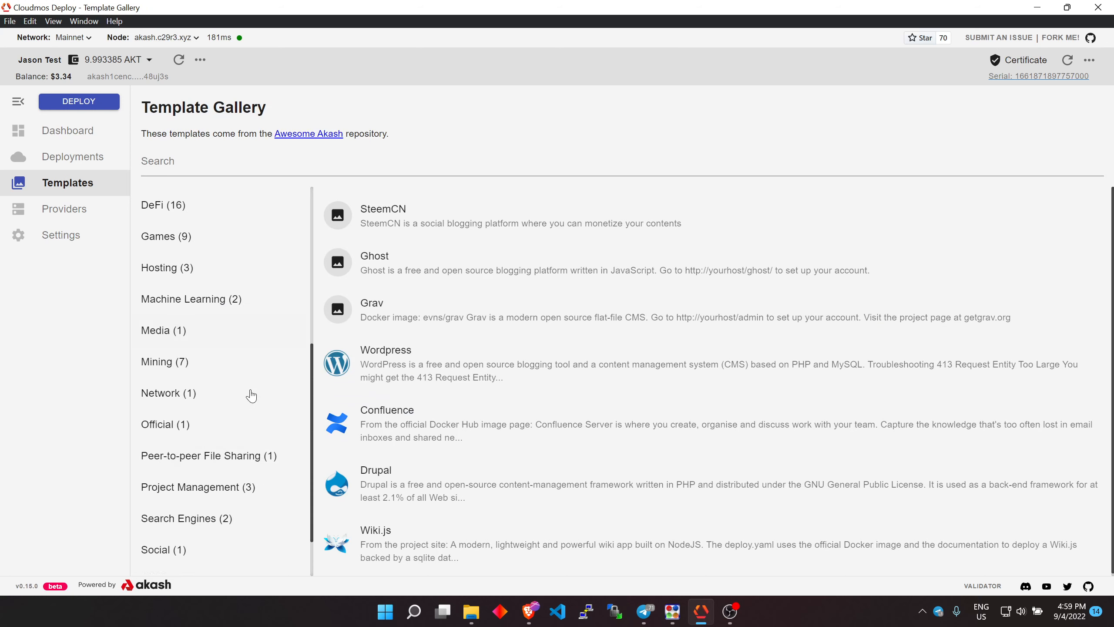
pyautogui.click(186, 386)
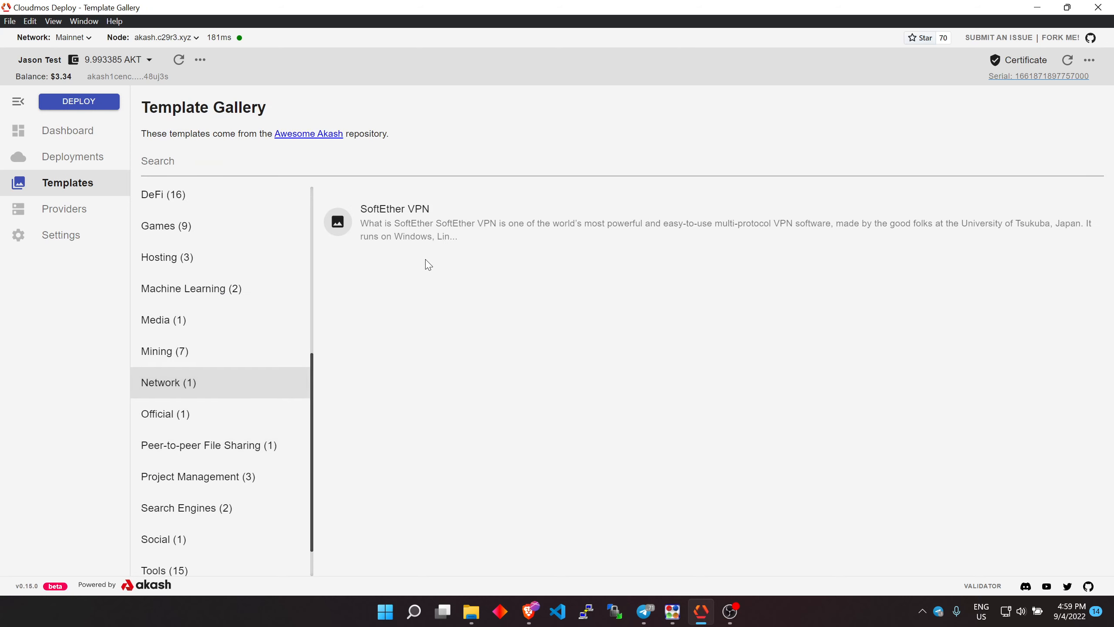
pyautogui.click(419, 228)
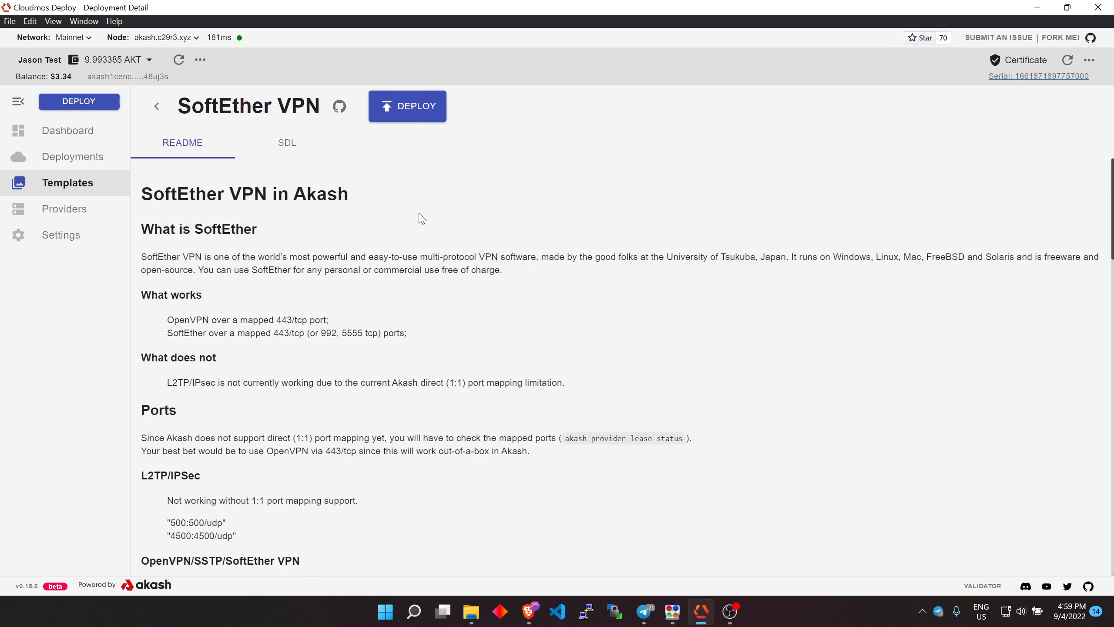
pyautogui.click(408, 116)
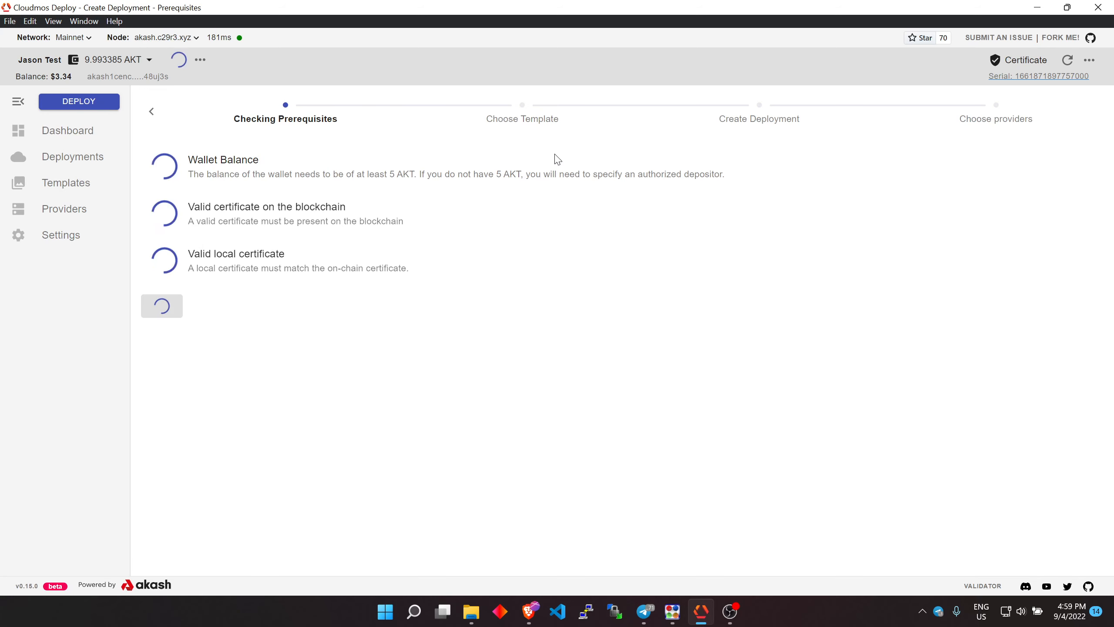
pyautogui.moveTo(384, 174); pyautogui.dragTo(410, 174)
pyautogui.click(475, 173)
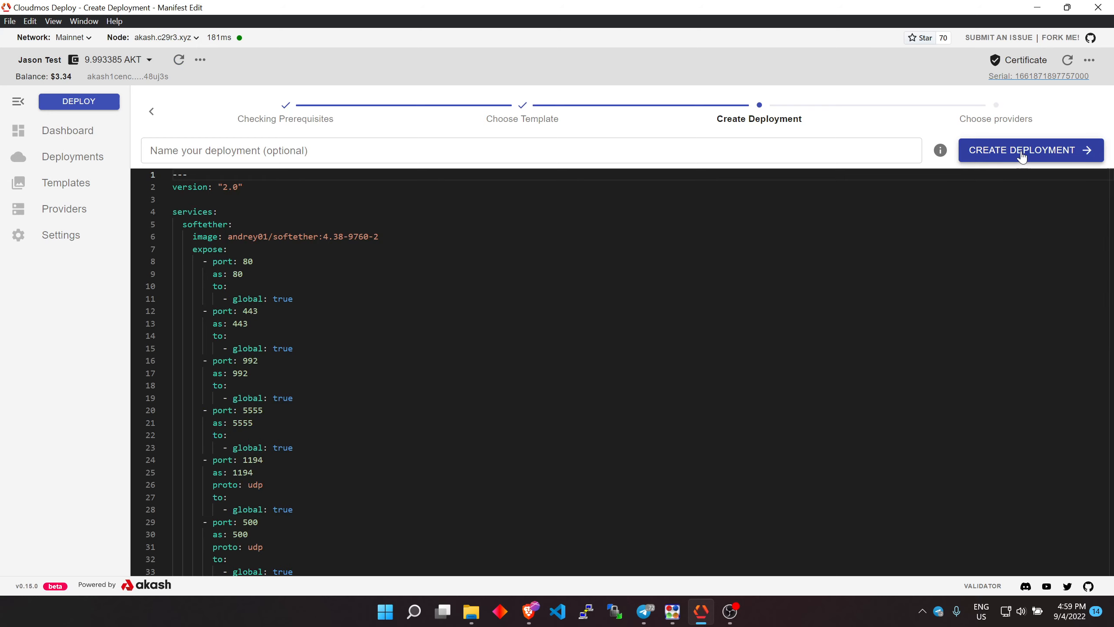
# Name the deployment with the user's first name followed by the word Deployment
pyautogui.click(606, 151)
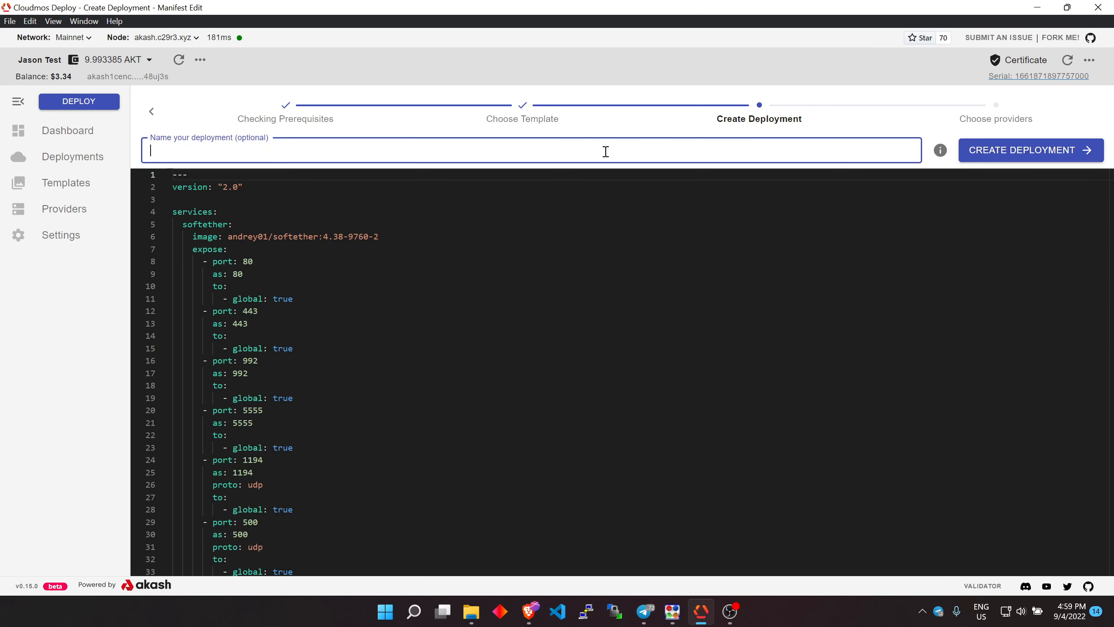
pyautogui.write('Jason')
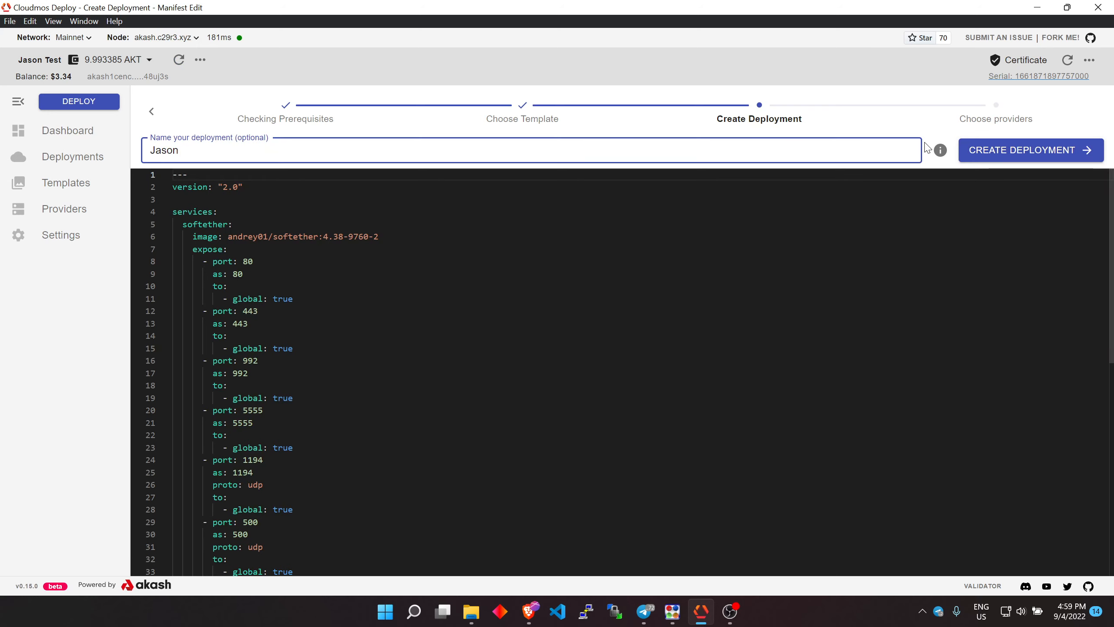
pyautogui.write(' Deployment')
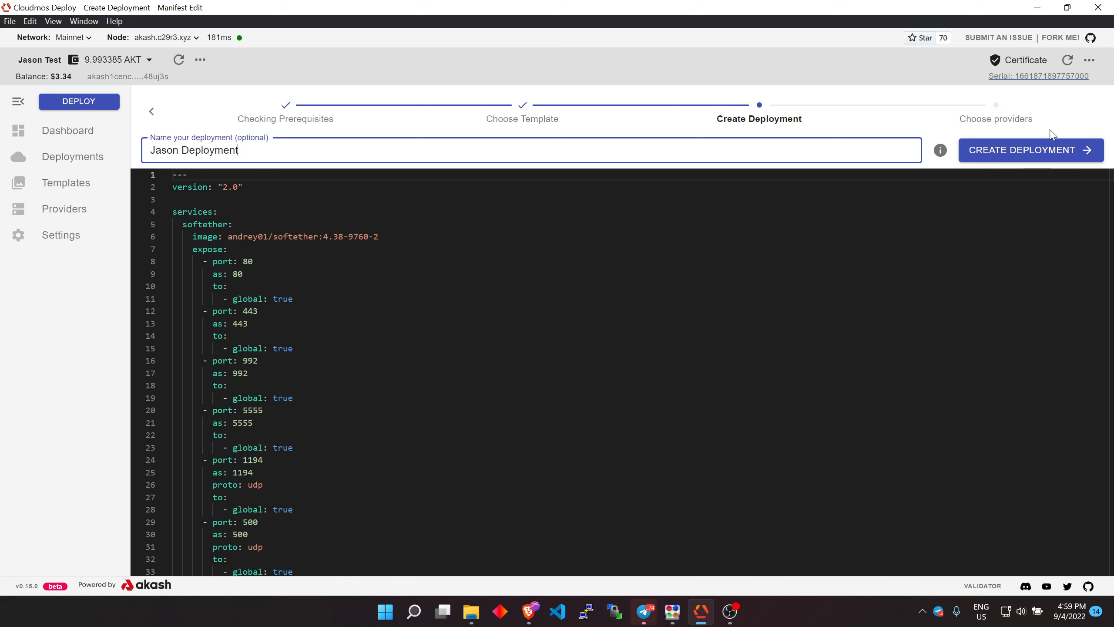
# Create the deployment with a 5 AKT escrow deposit and approve the transaction
pyautogui.click(1026, 152)
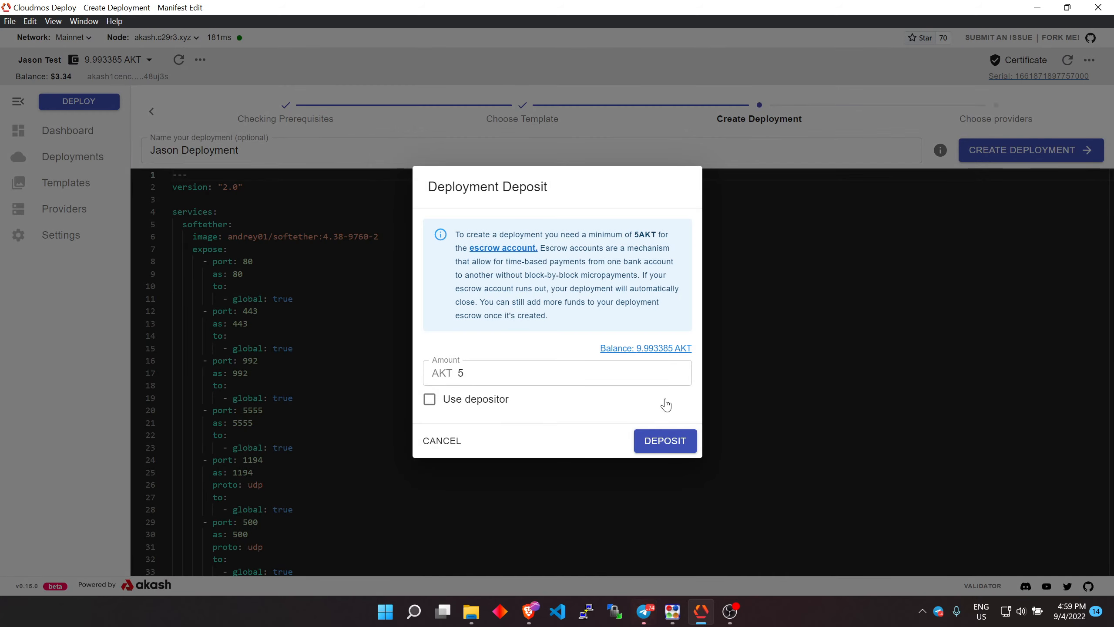
pyautogui.click(674, 455)
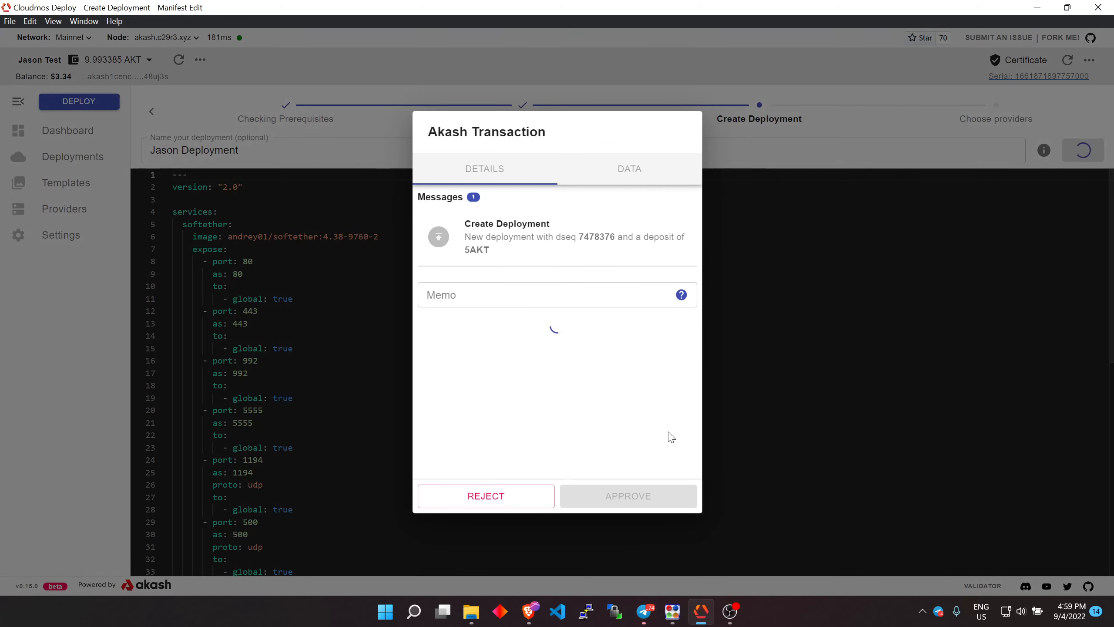
pyautogui.click(631, 494)
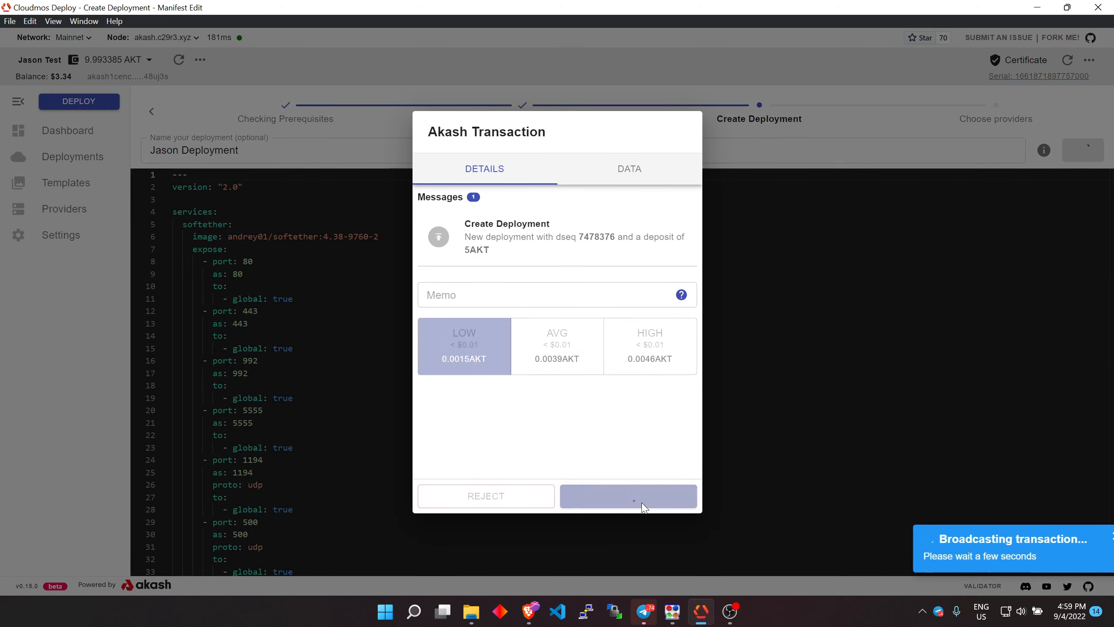
pyautogui.moveTo(729, 617)
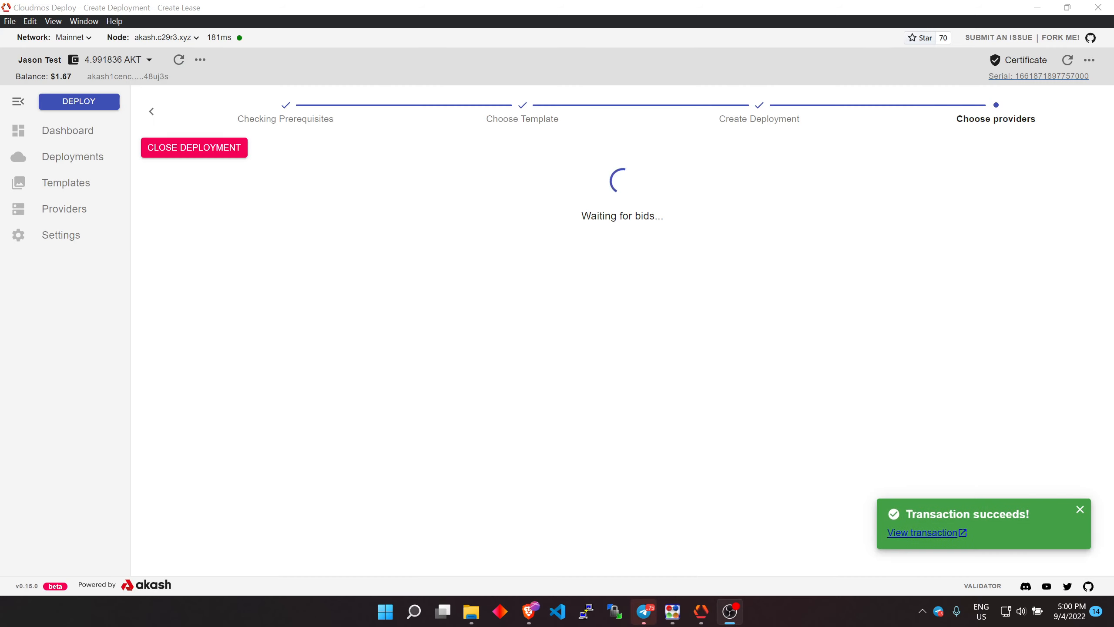
# Examine the provider bids and their attributes
pyautogui.click(301, 274)
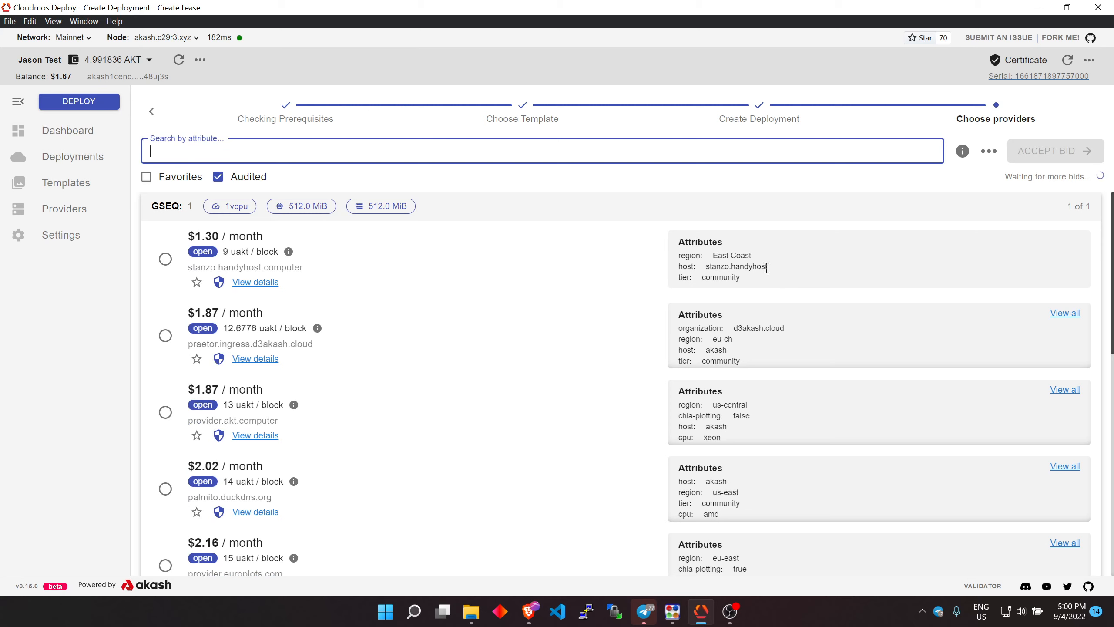
pyautogui.moveTo(768, 267); pyautogui.dragTo(702, 271)
pyautogui.doubleClick(745, 267)
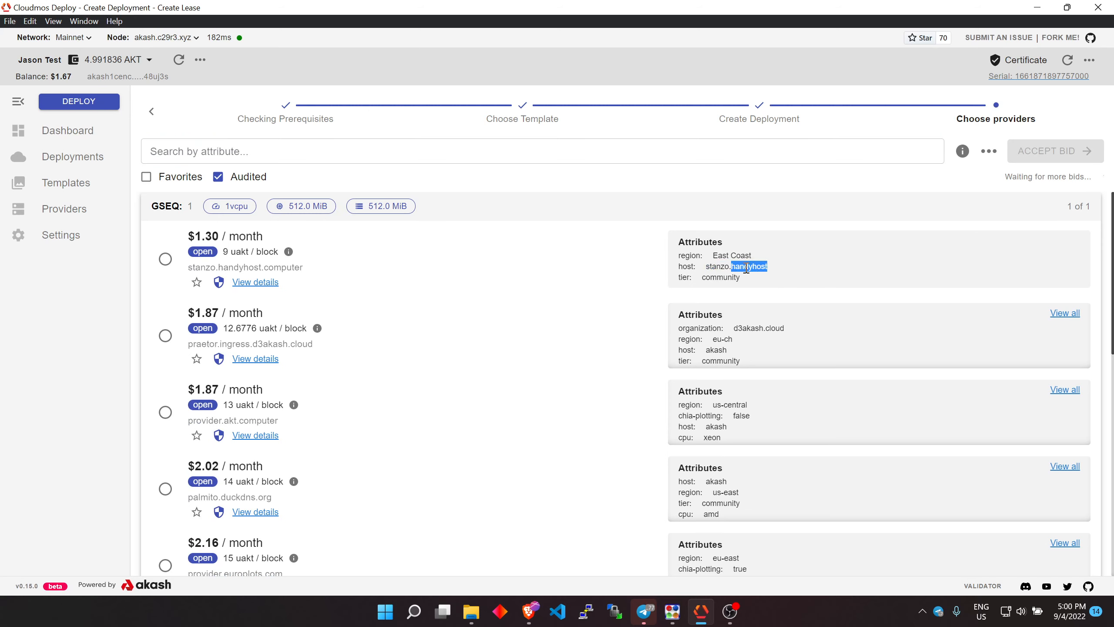
pyautogui.click(791, 276)
pyautogui.doubleClick(763, 330)
pyautogui.moveTo(763, 330); pyautogui.dragTo(791, 331)
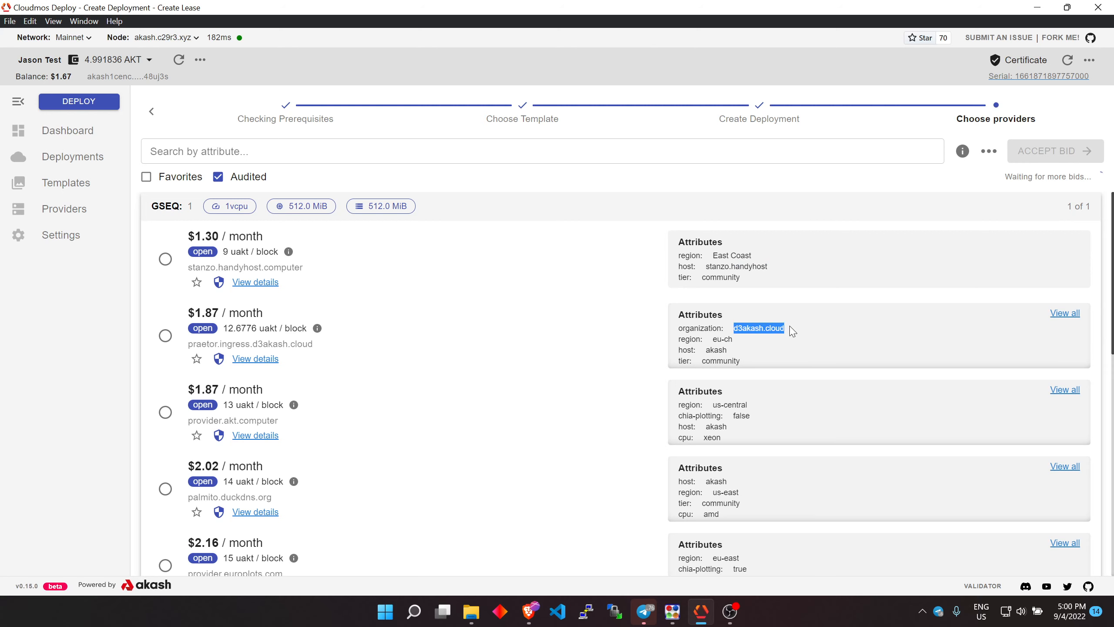
pyautogui.click(792, 331)
# Accept the $1.87/month bid from praetor.ingress.d3akash.cloud and approve the lease transaction
pyautogui.click(165, 336)
pyautogui.click(1052, 151)
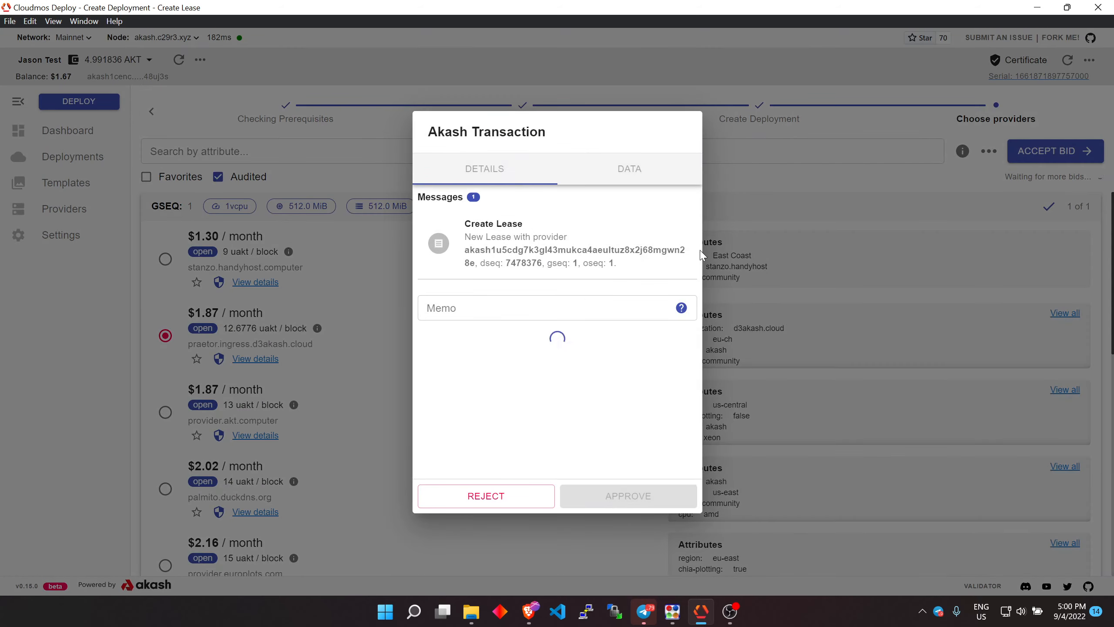
pyautogui.click(490, 367)
pyautogui.click(622, 505)
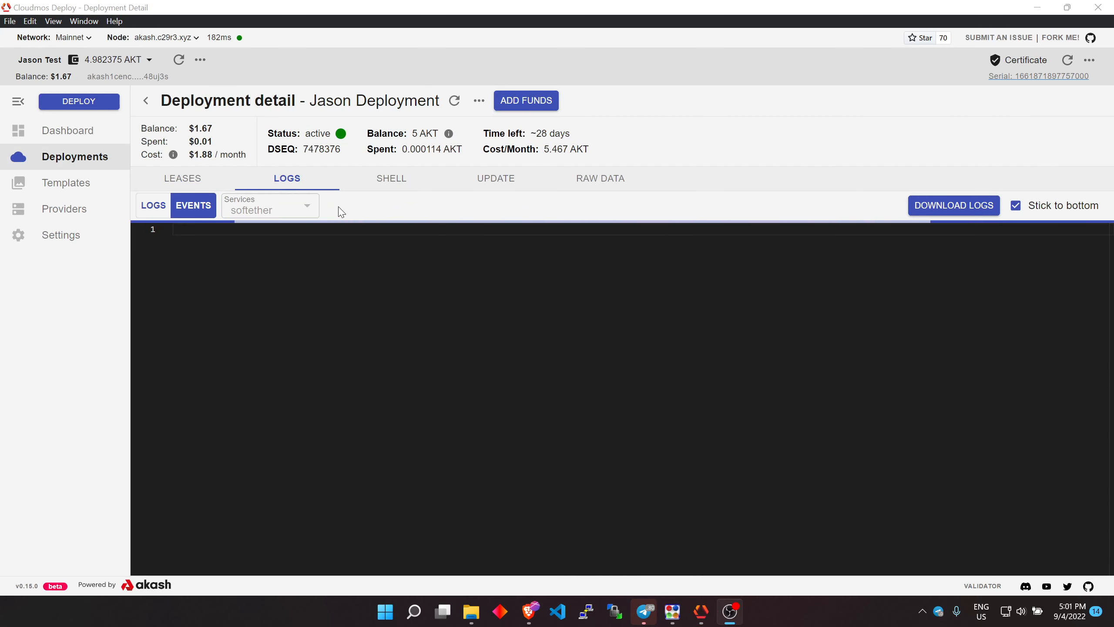
# Open the deployment's shell and list its files with ls
pyautogui.click(343, 202)
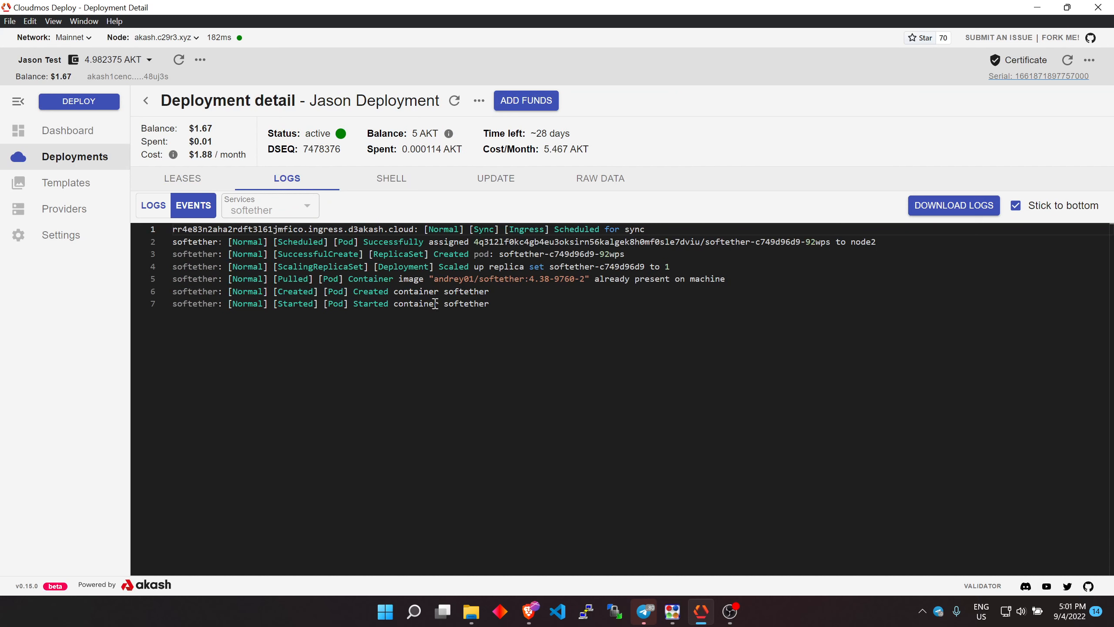
pyautogui.click(391, 180)
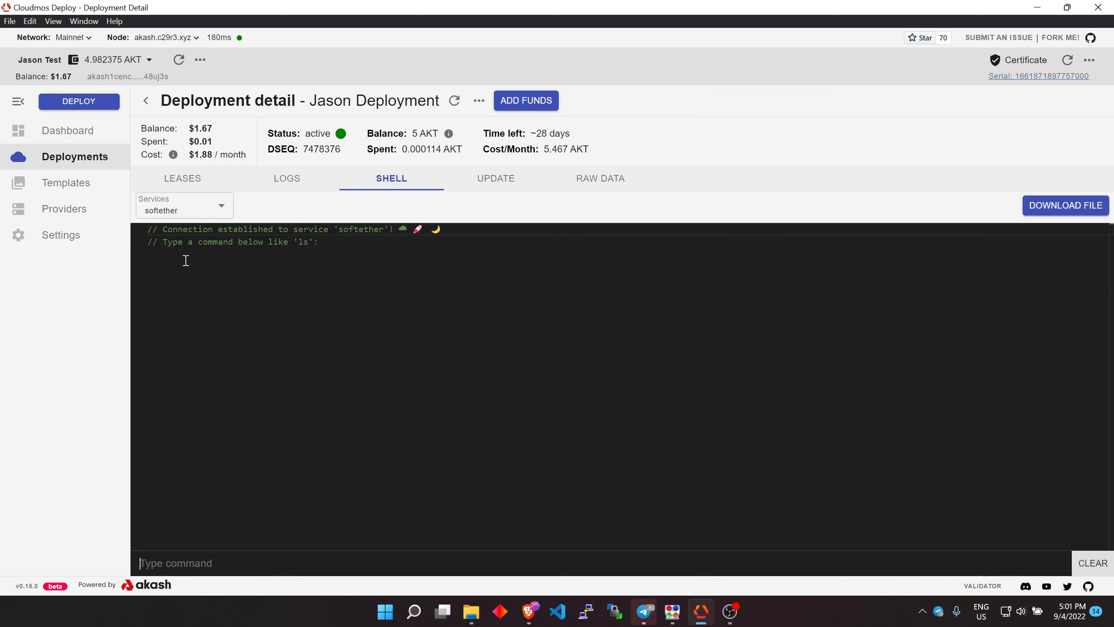
pyautogui.click(252, 563)
pyautogui.write('ls')
pyautogui.press('Return')
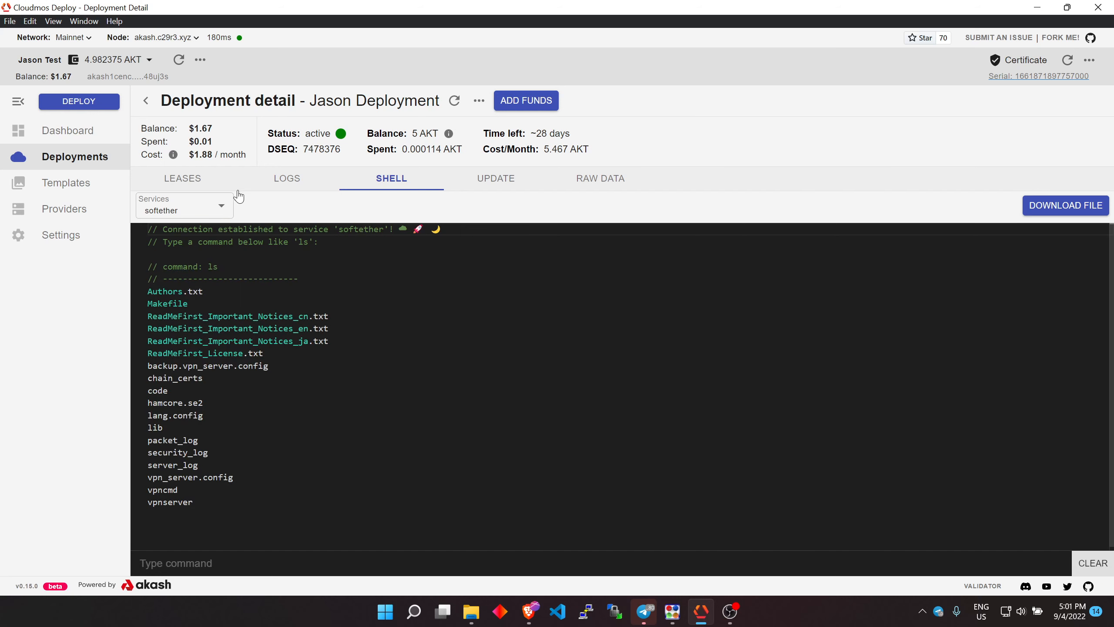
# Review the deployment's event logs and lease details
pyautogui.click(287, 178)
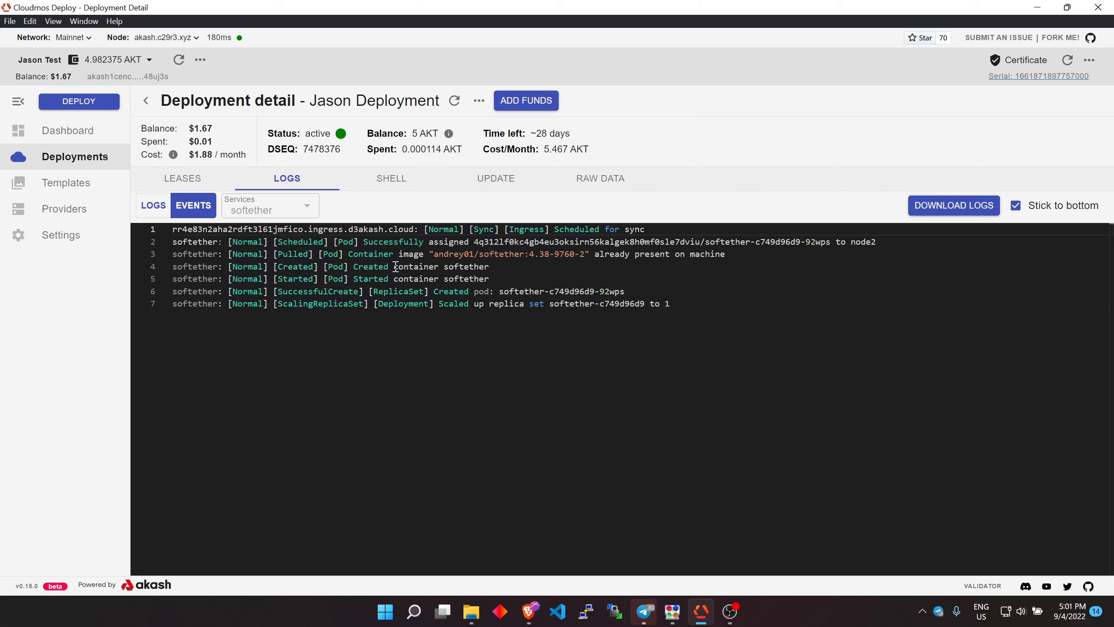
pyautogui.click(182, 178)
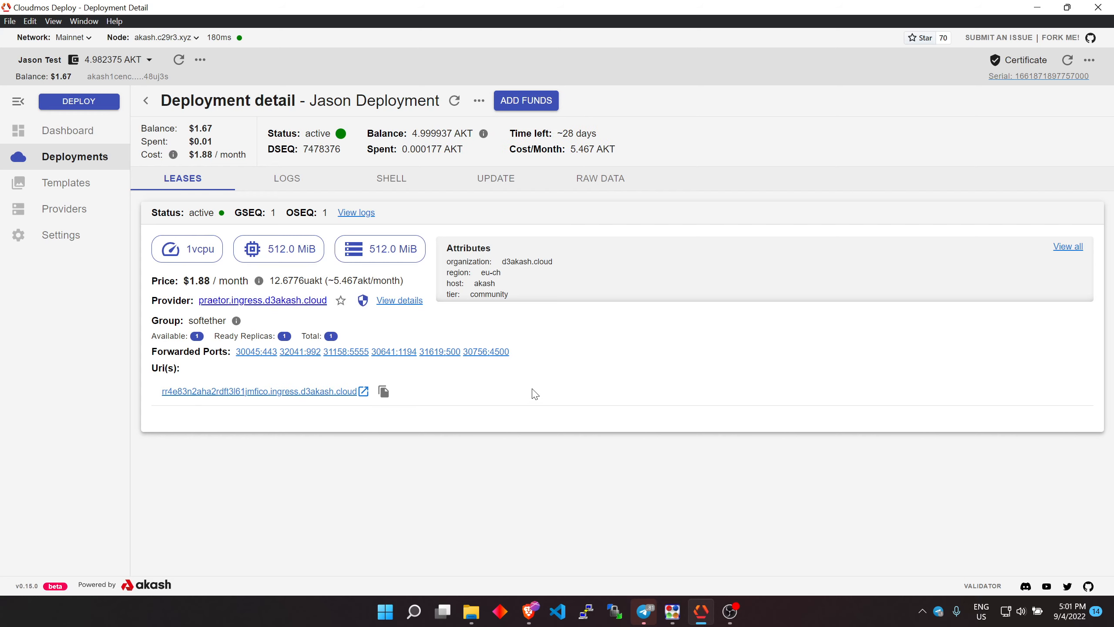
# Open Command Prompt and ping d3akash.cloud, stopping it after a couple of replies
pyautogui.press('super+r')
pyautogui.write('cmd')
pyautogui.press('Return')
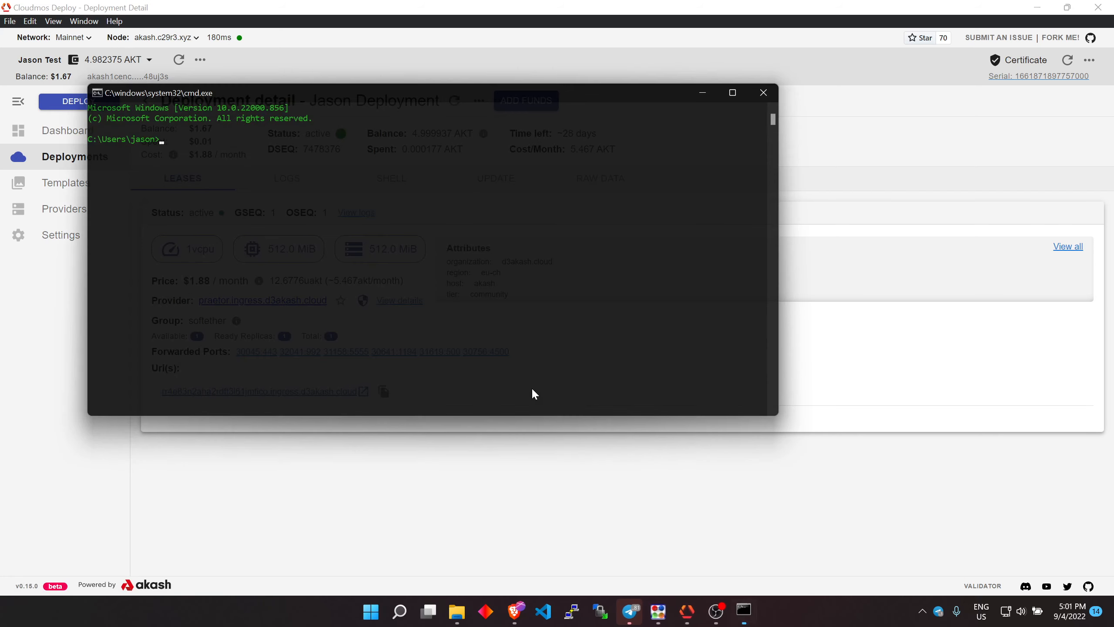
pyautogui.write('ping d3akas')
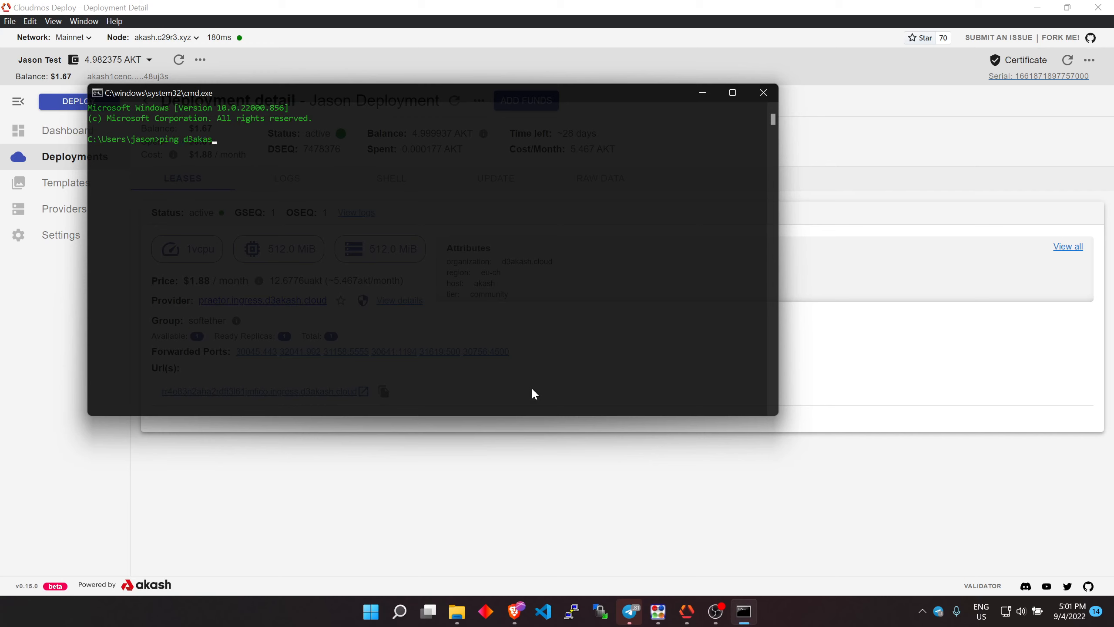
pyautogui.write('h.cloud')
pyautogui.press('Return')
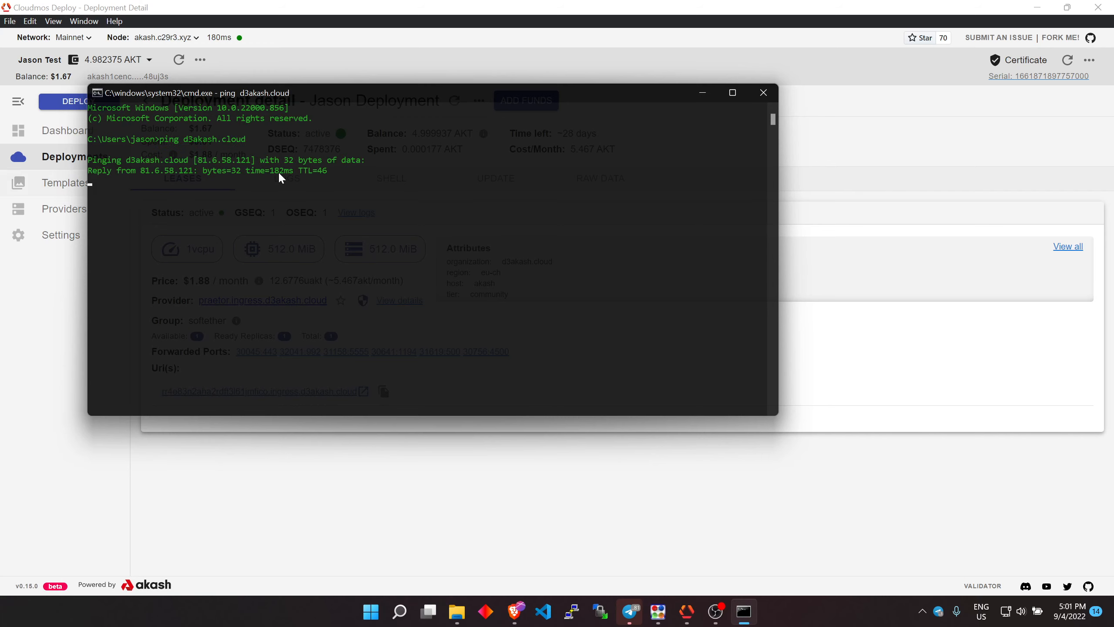
pyautogui.hotkey('ctrl', 'c')
# Copy the provider's IP address from the ping output
pyautogui.moveTo(249, 161); pyautogui.dragTo(221, 165)
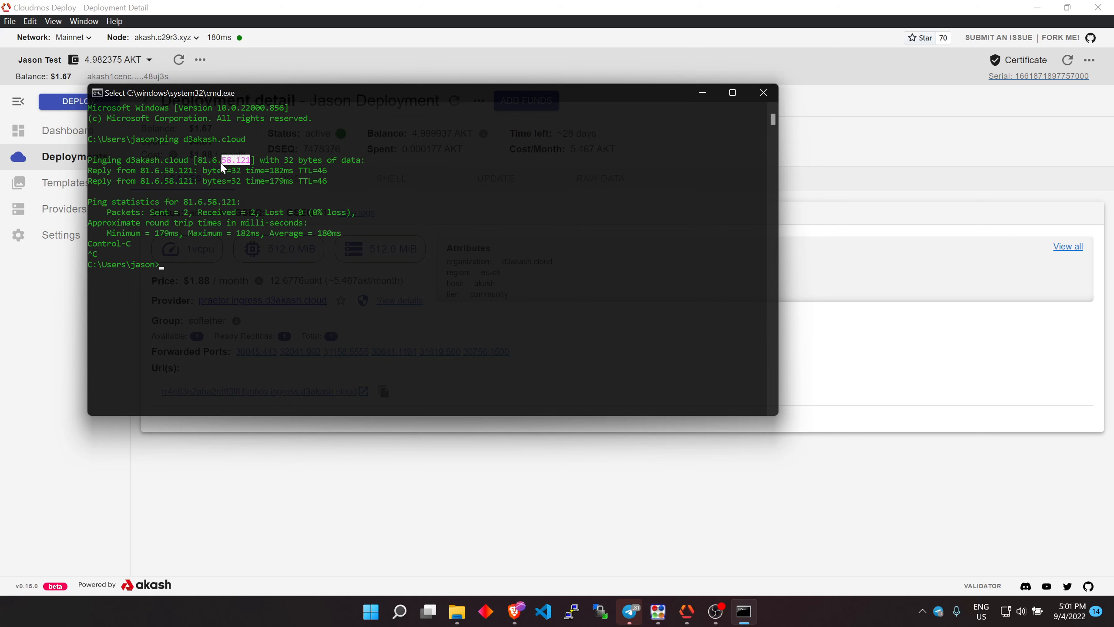
pyautogui.rightClick(218, 169)
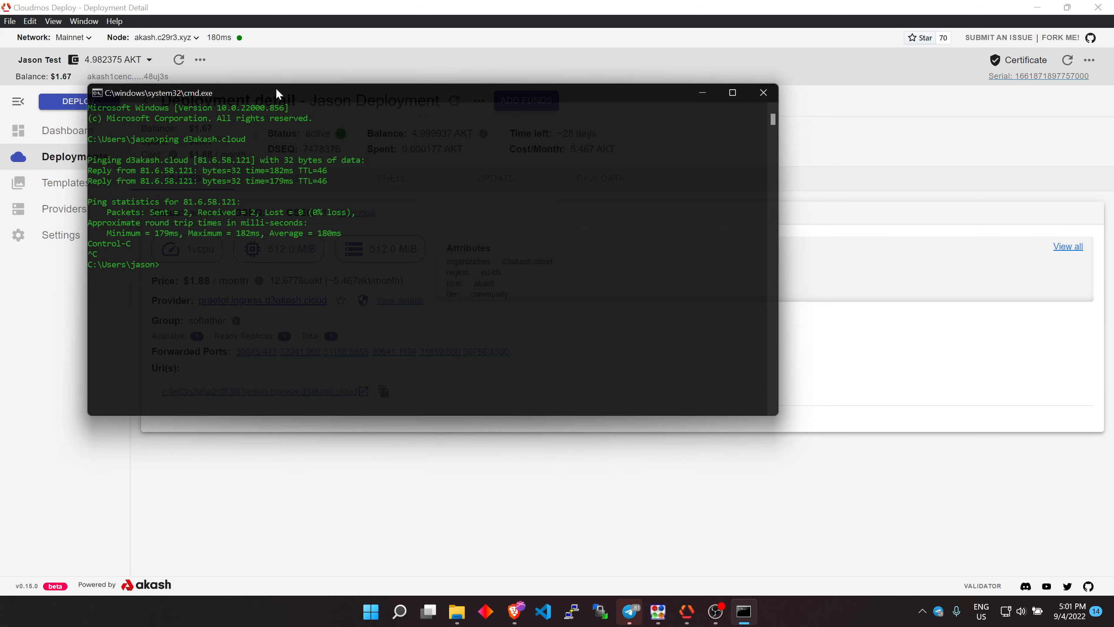
# Set the command prompt aside and bring up the SoftEther VPN Client Manager window
pyautogui.moveTo(275, 87); pyautogui.dragTo(610, 197)
pyautogui.click(253, 501)
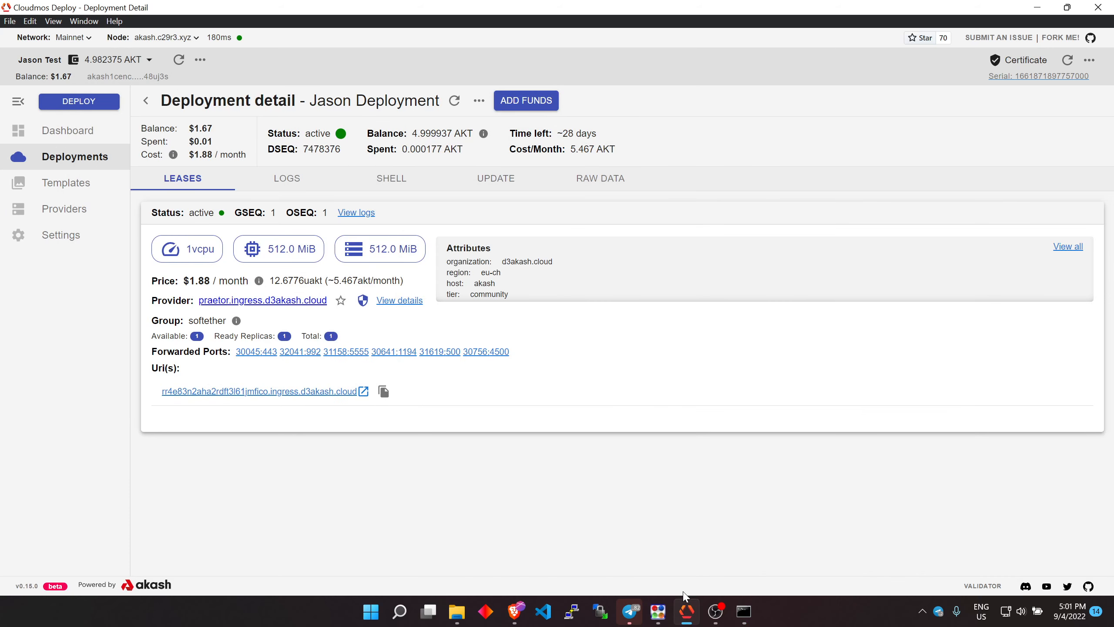
pyautogui.moveTo(658, 611)
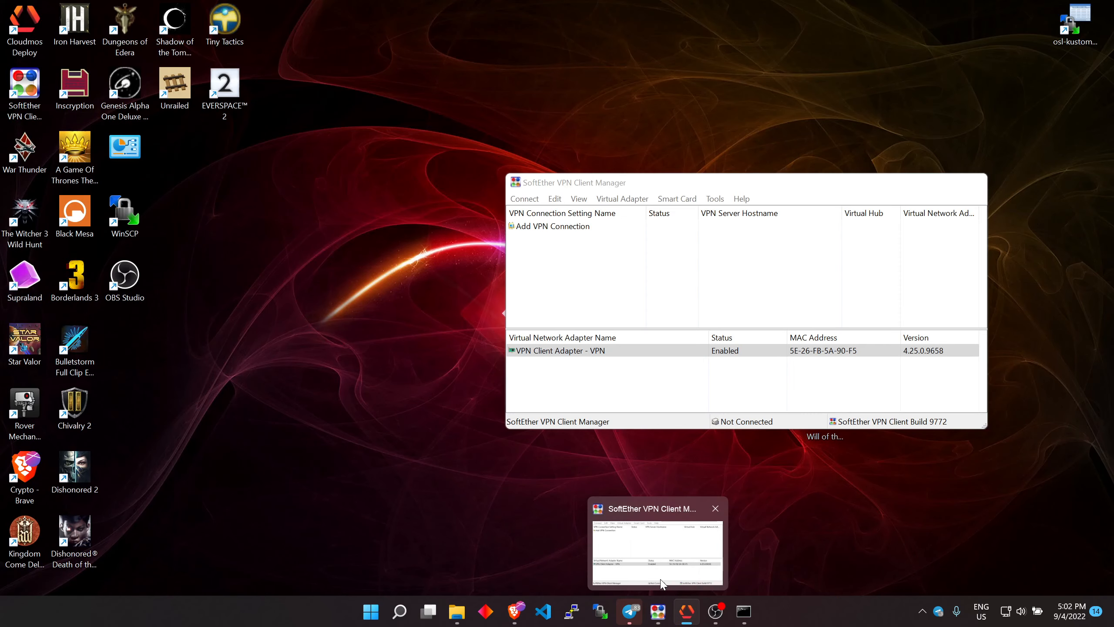
pyautogui.click(660, 583)
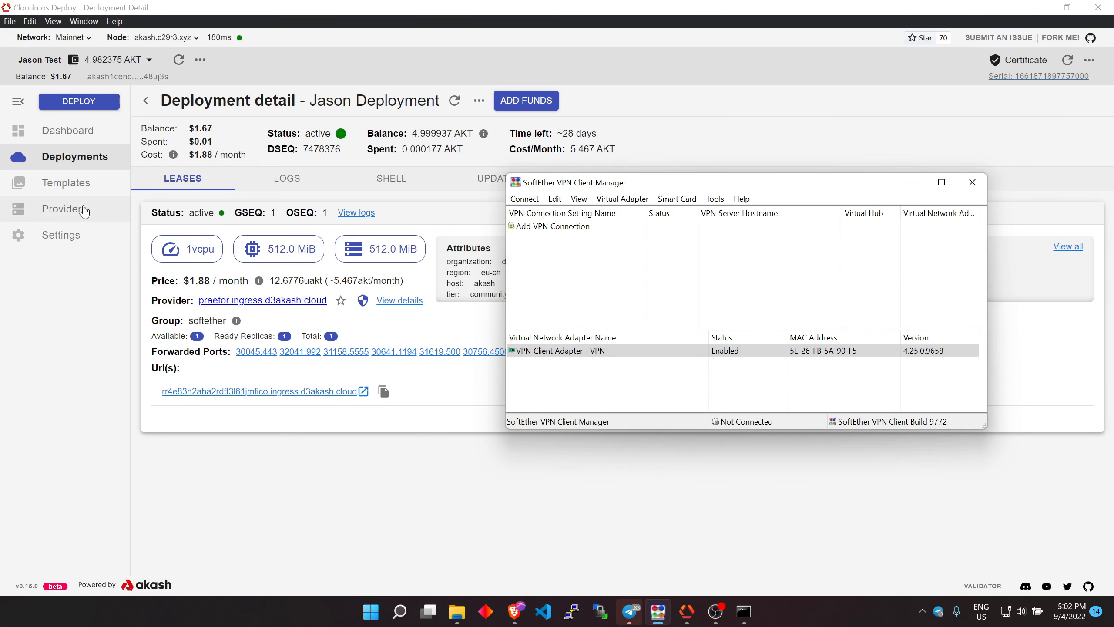
# Open the SoftEther VPN template in the template gallery and read through its readme
pyautogui.click(85, 189)
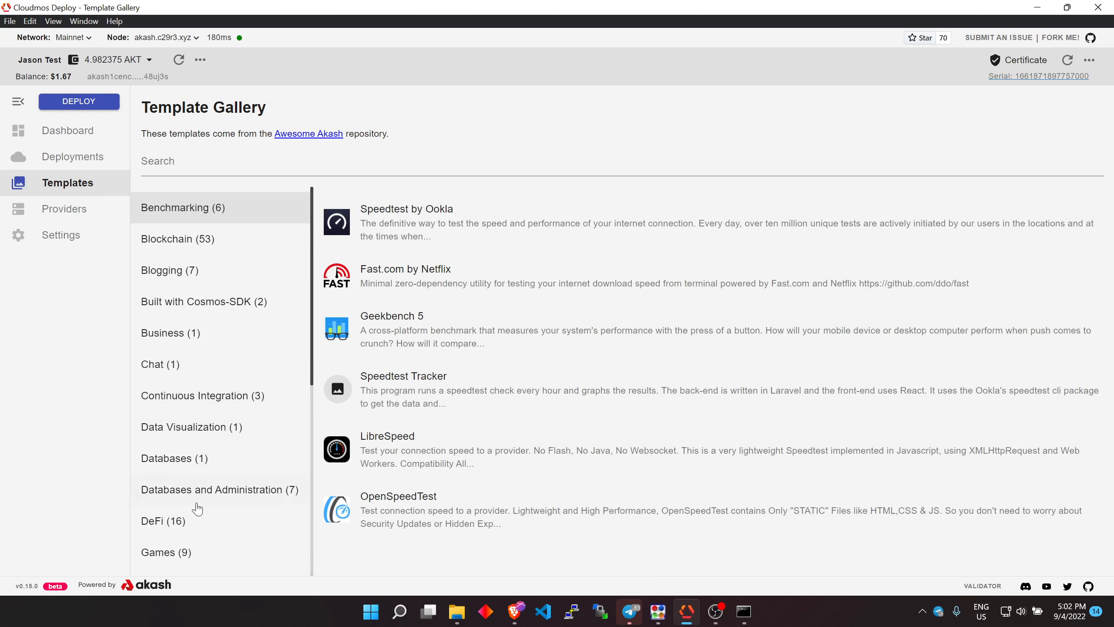
pyautogui.scroll(-3, 202, 483)
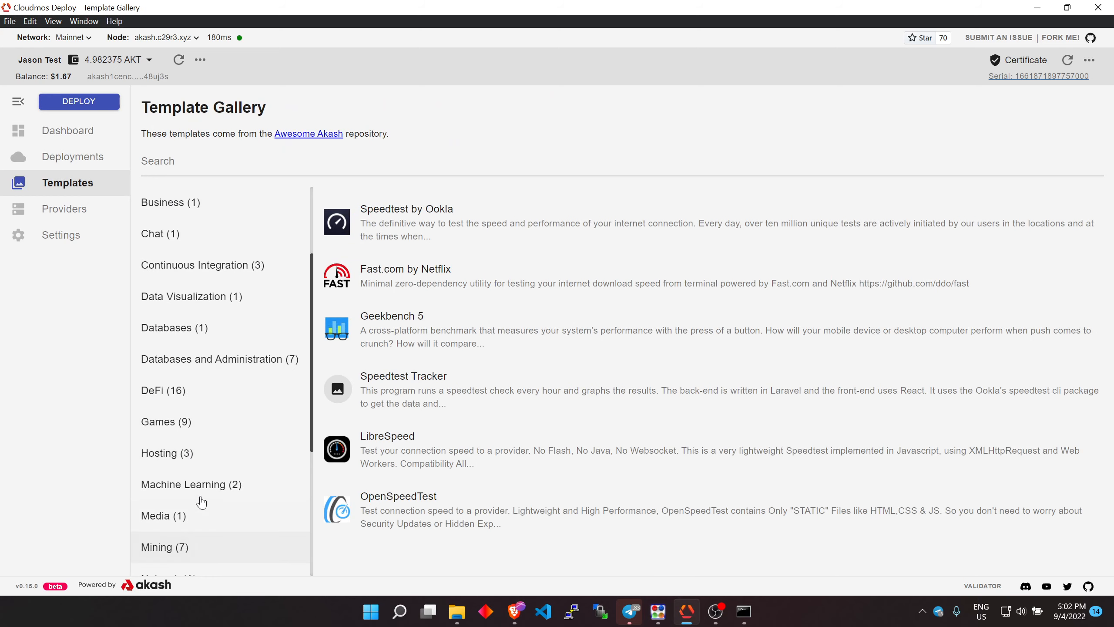
pyautogui.scroll(-4, 202, 487)
pyautogui.click(201, 452)
pyautogui.click(426, 214)
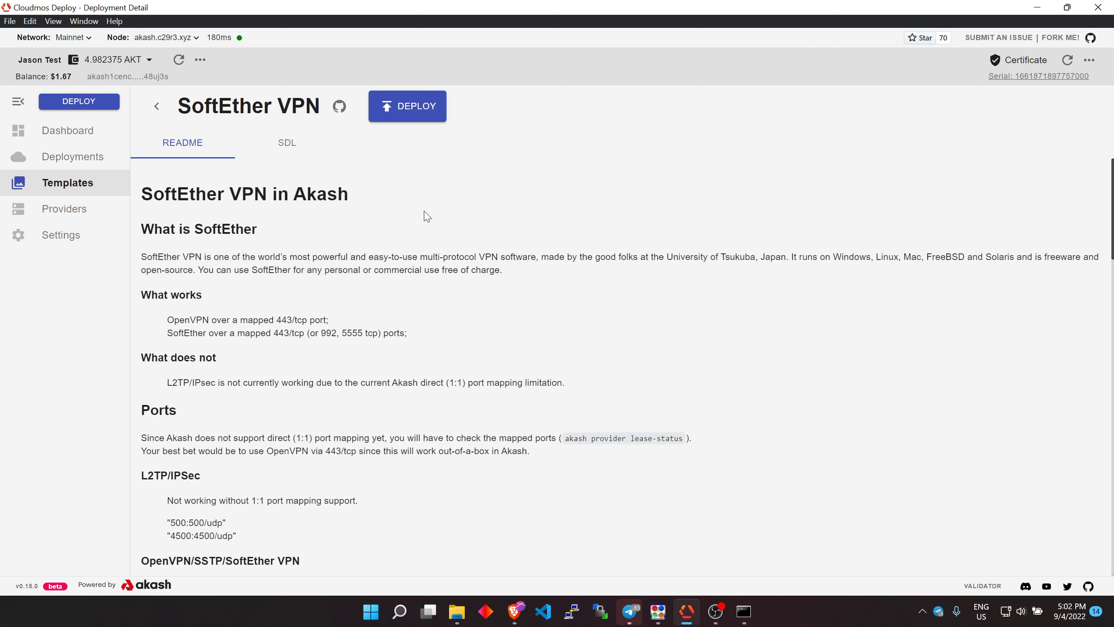
pyautogui.scroll(-15, 426, 215)
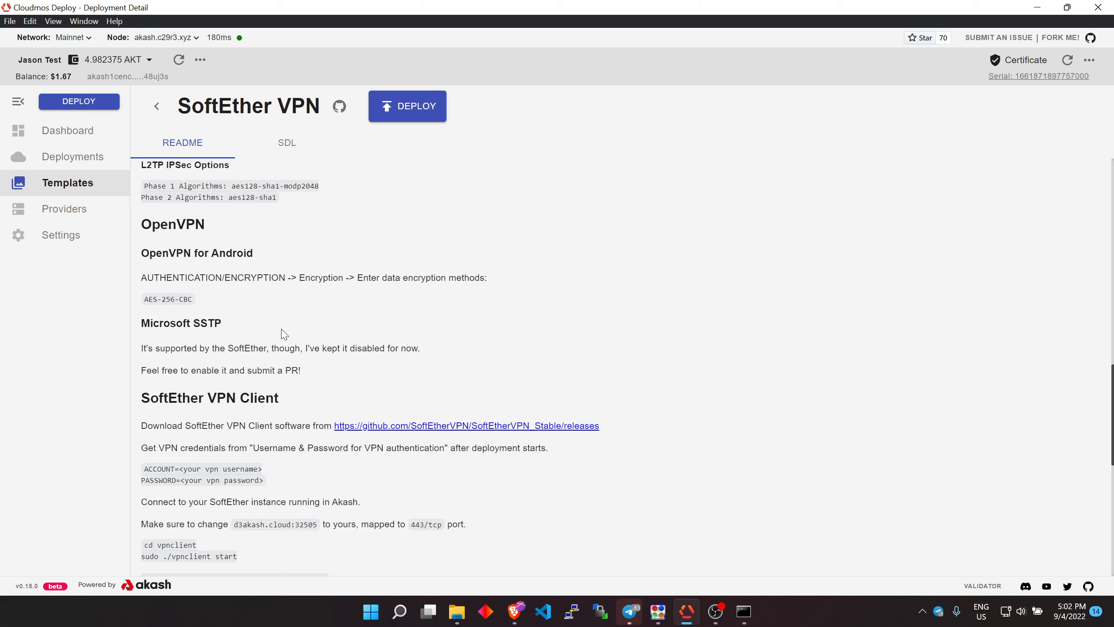
pyautogui.scroll(-5, 408, 419)
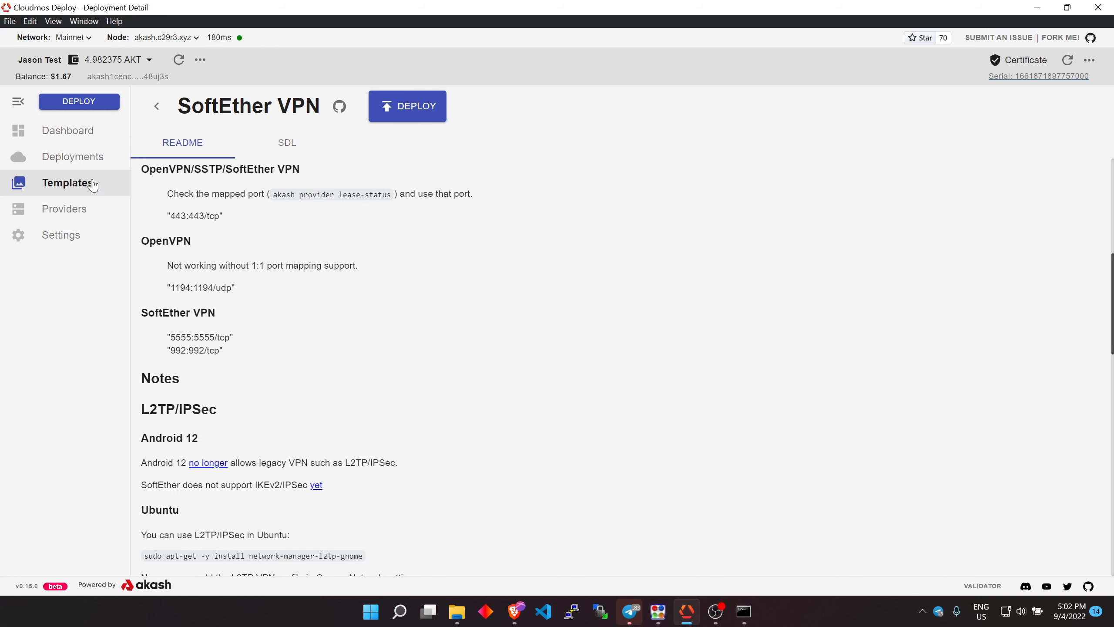
# Return to the dashboard and open the active deployment's details
pyautogui.click(71, 139)
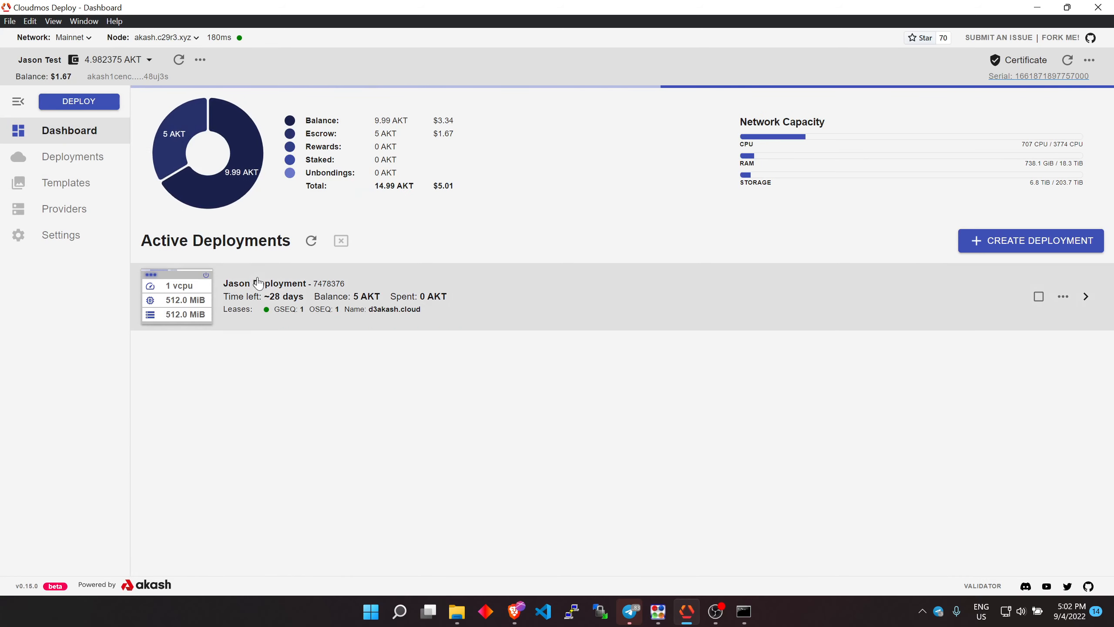
pyautogui.click(256, 295)
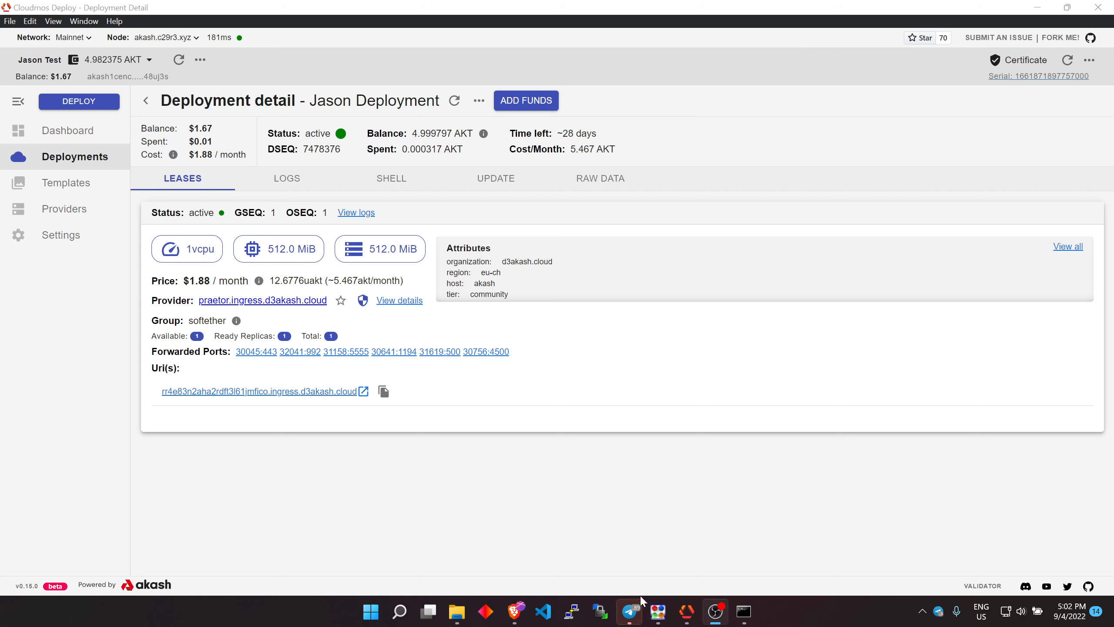
# Switch to the SoftEther VPN Client Manager and start adding a new VPN connection
pyautogui.click(658, 612)
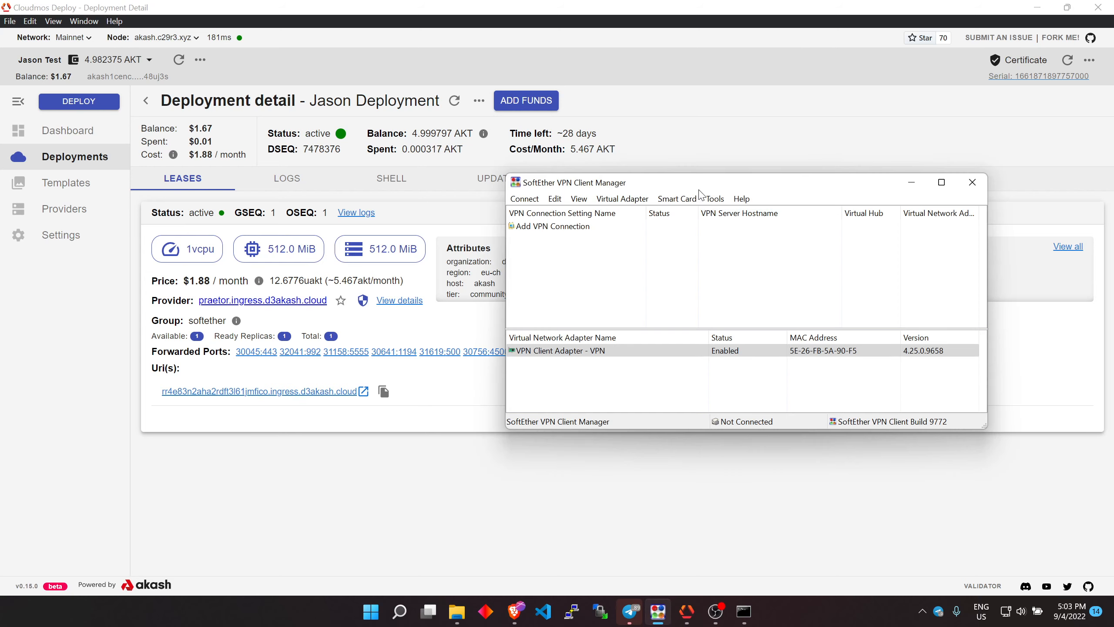
pyautogui.moveTo(699, 190); pyautogui.dragTo(683, 152)
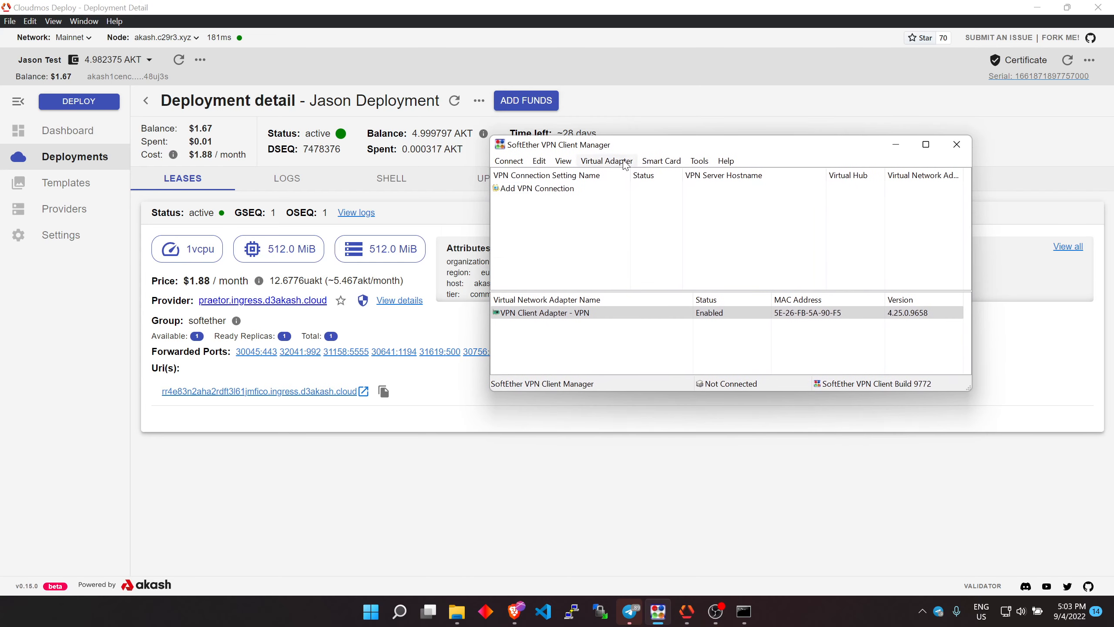
pyautogui.click(538, 189)
pyautogui.doubleClick(537, 189)
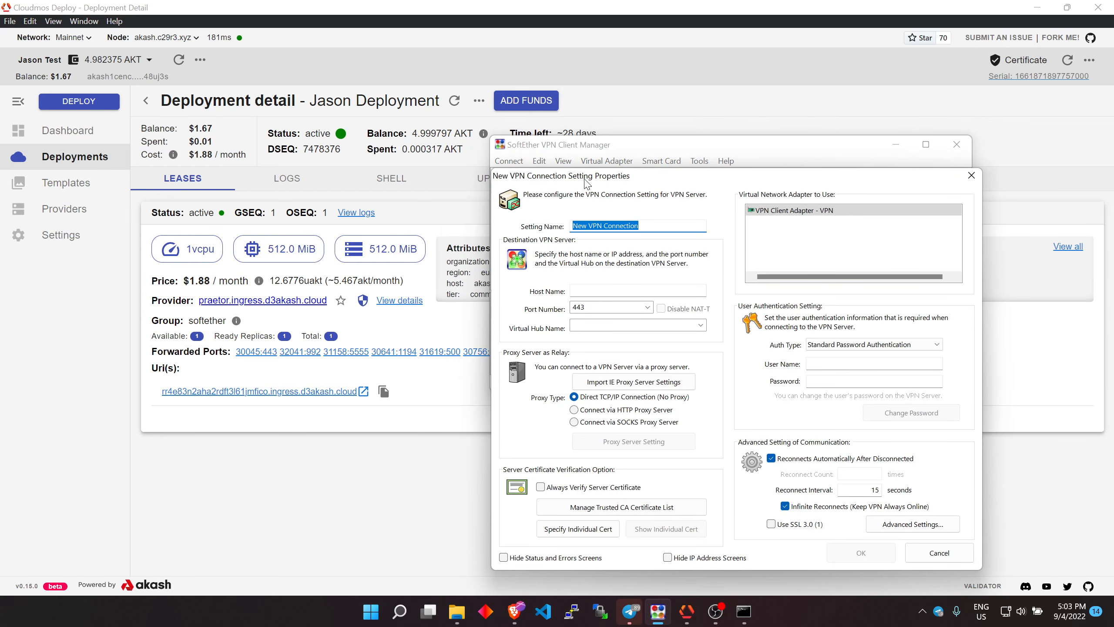
# Set the connection's host name to 81.6.58.121, port number to 30045 and virtual hub to DEFAULT
pyautogui.moveTo(587, 184); pyautogui.dragTo(584, 126)
pyautogui.click(592, 234)
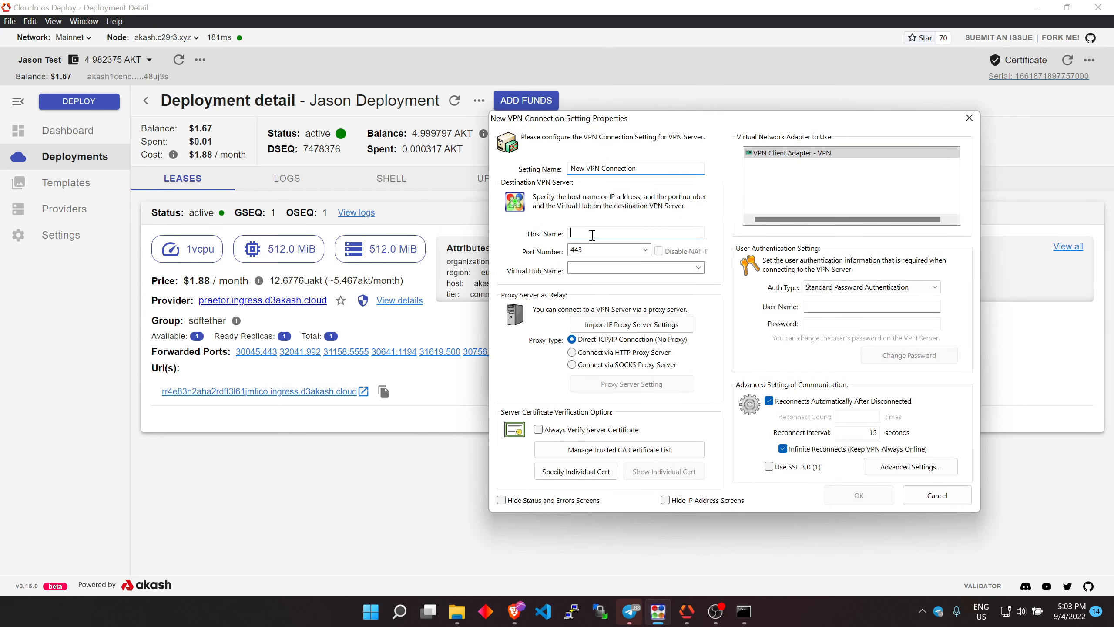
pyautogui.write('81.6.58.121')
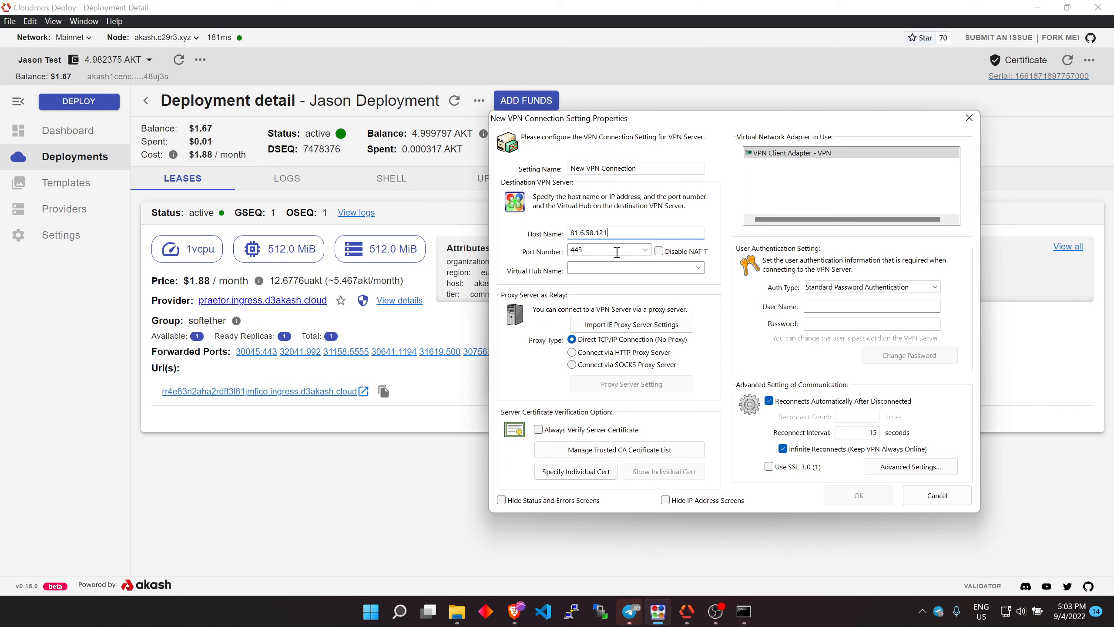
pyautogui.doubleClick(601, 249)
pyautogui.write('30045')
pyautogui.click(592, 267)
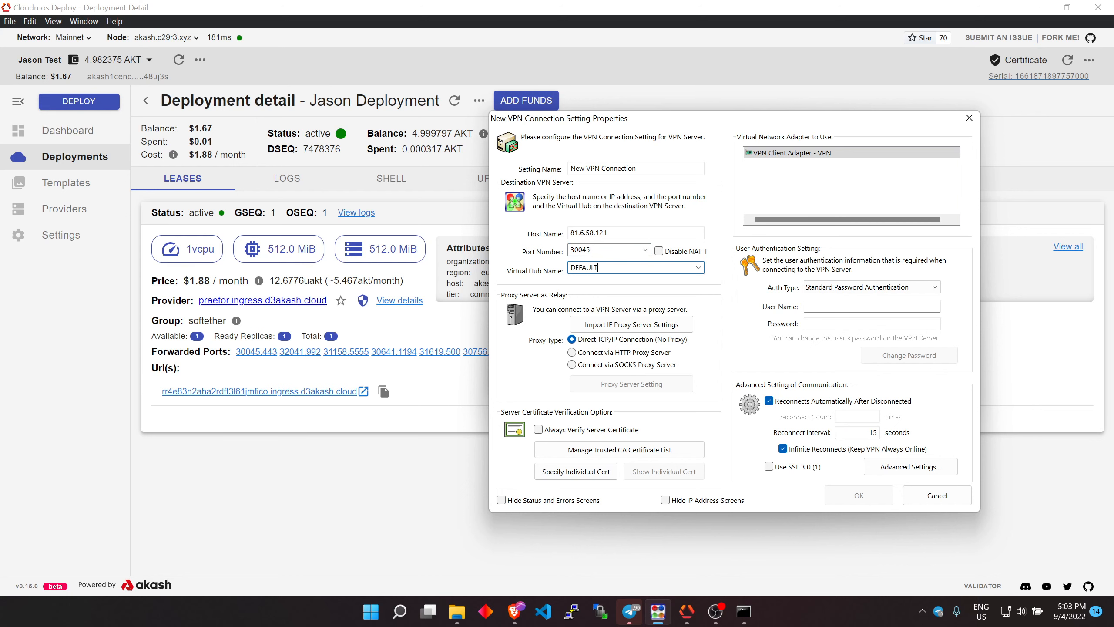
# Copy the VPN username from the deployment's logs into the connection's user name field
pyautogui.click(825, 309)
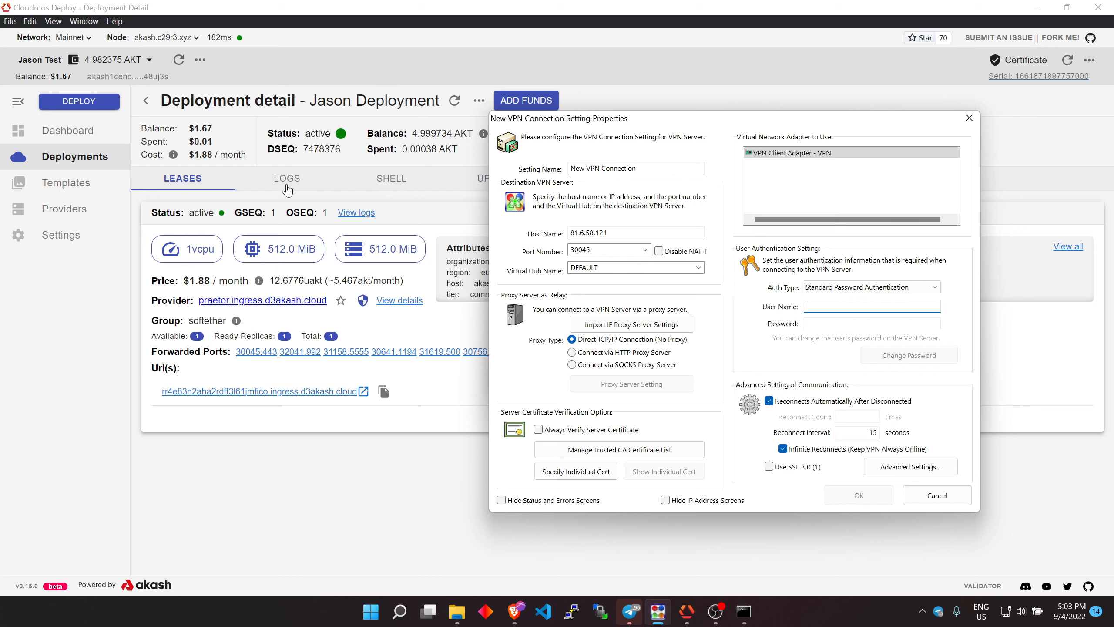
pyautogui.click(408, 205)
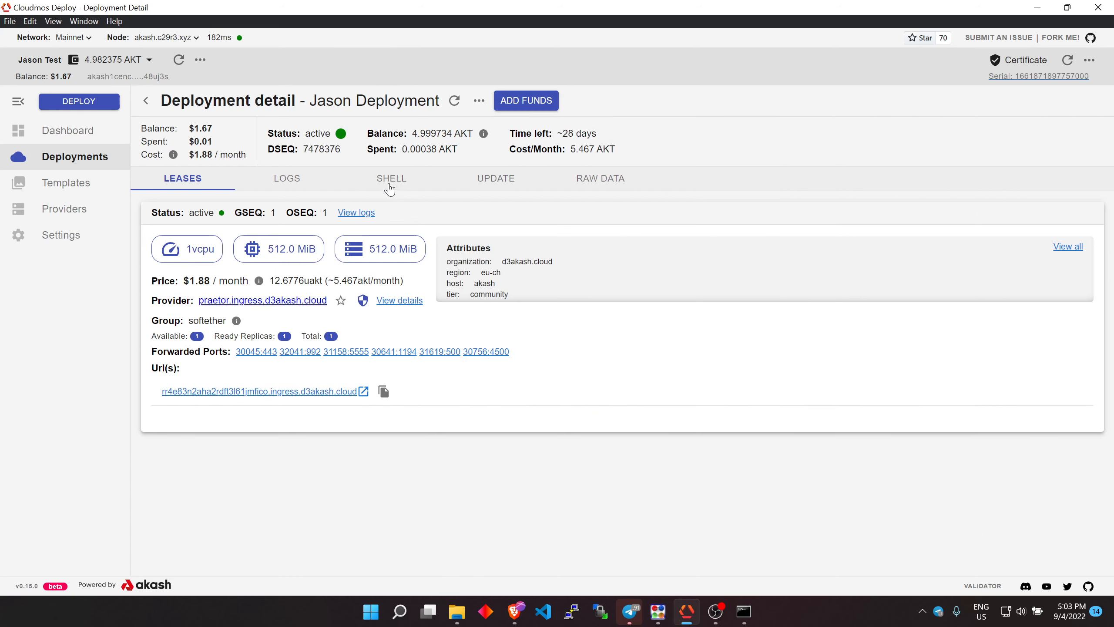
pyautogui.click(293, 188)
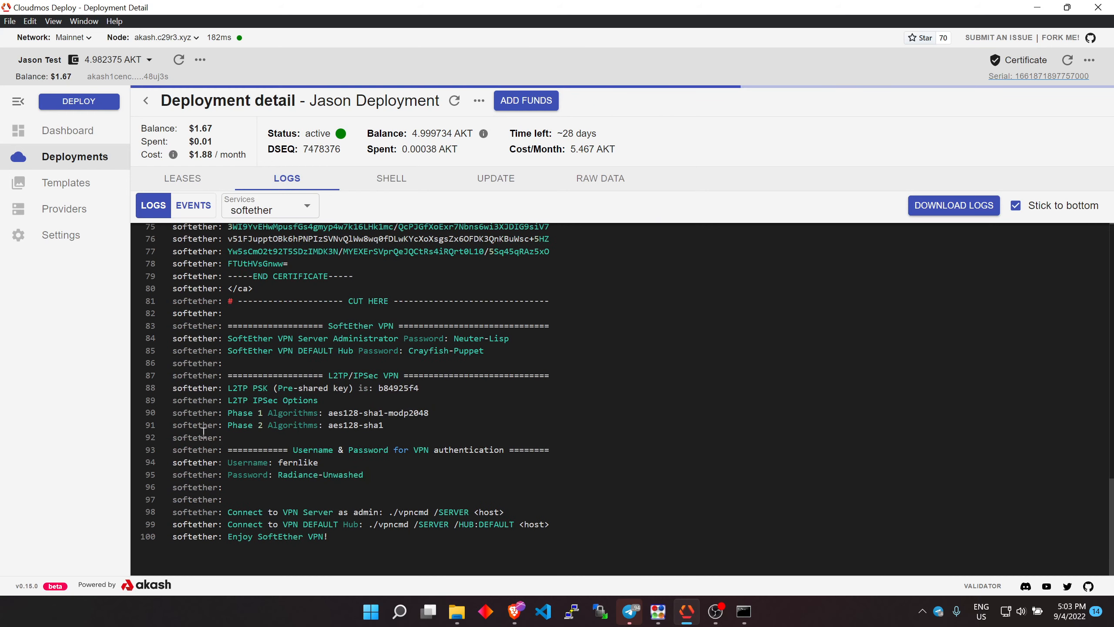
pyautogui.moveTo(181, 422); pyautogui.dragTo(386, 425)
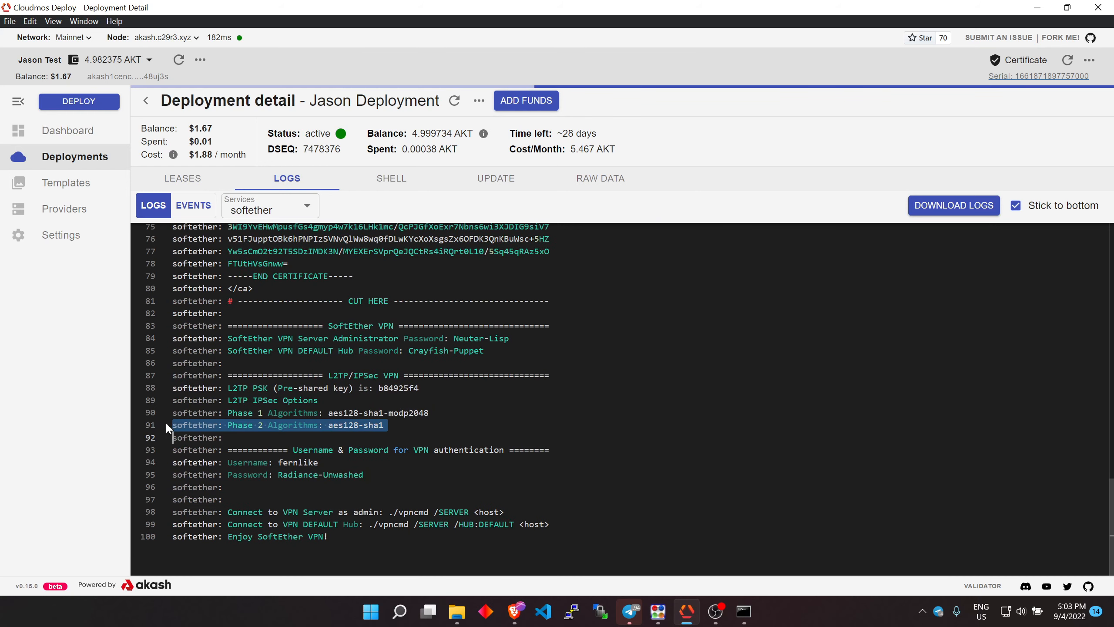
pyautogui.click(325, 414)
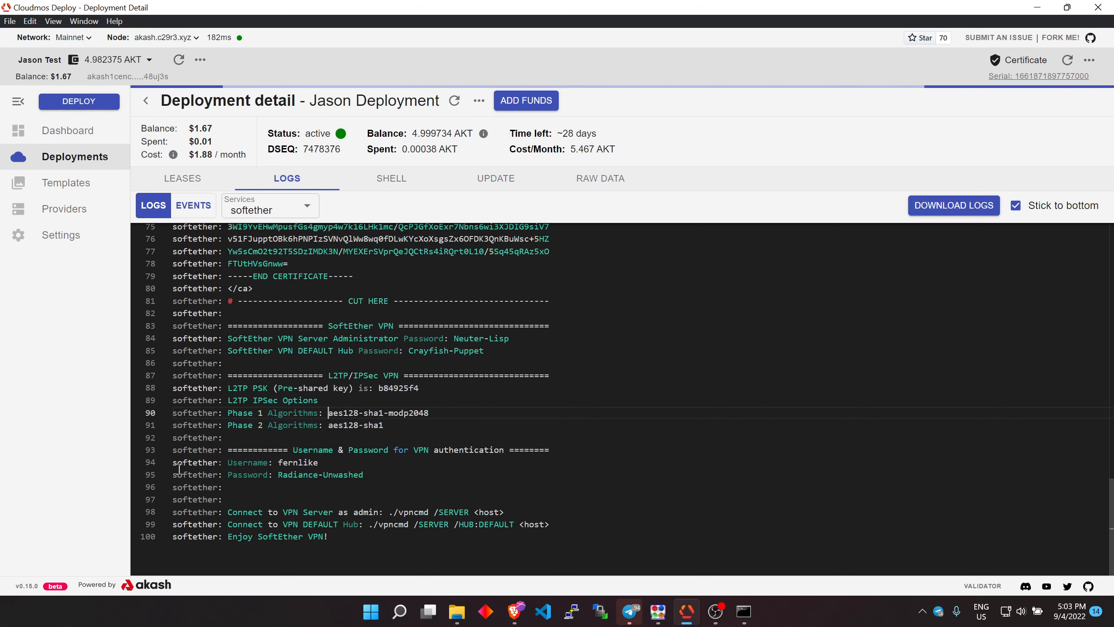
pyautogui.moveTo(284, 450); pyautogui.dragTo(518, 452)
pyautogui.doubleClick(340, 464)
pyautogui.hotkey('ctrl', 'c')
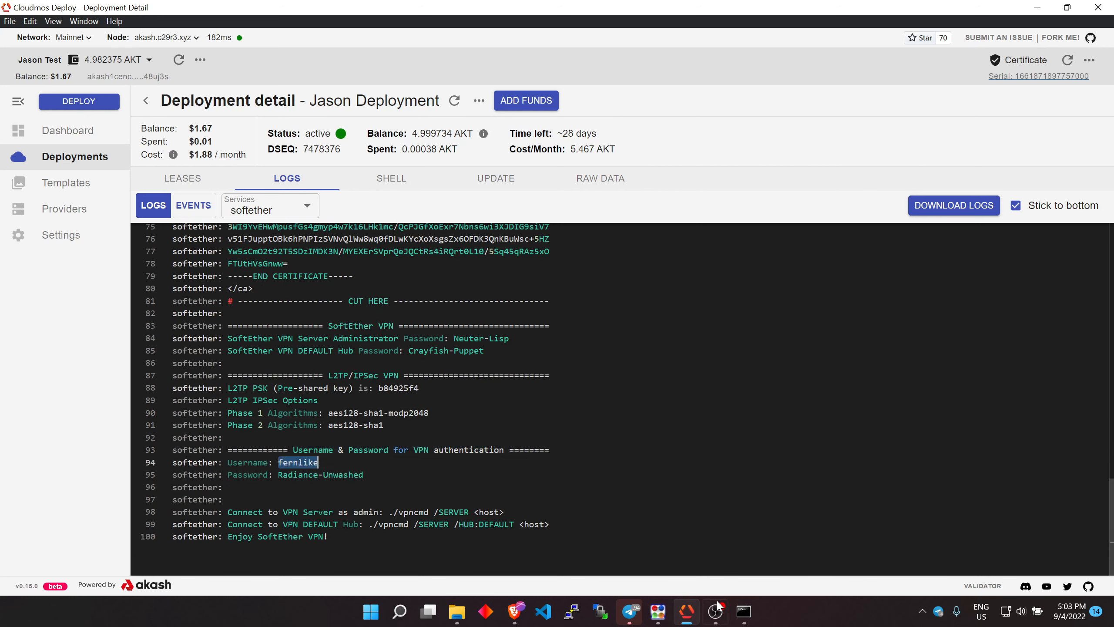
pyautogui.click(658, 611)
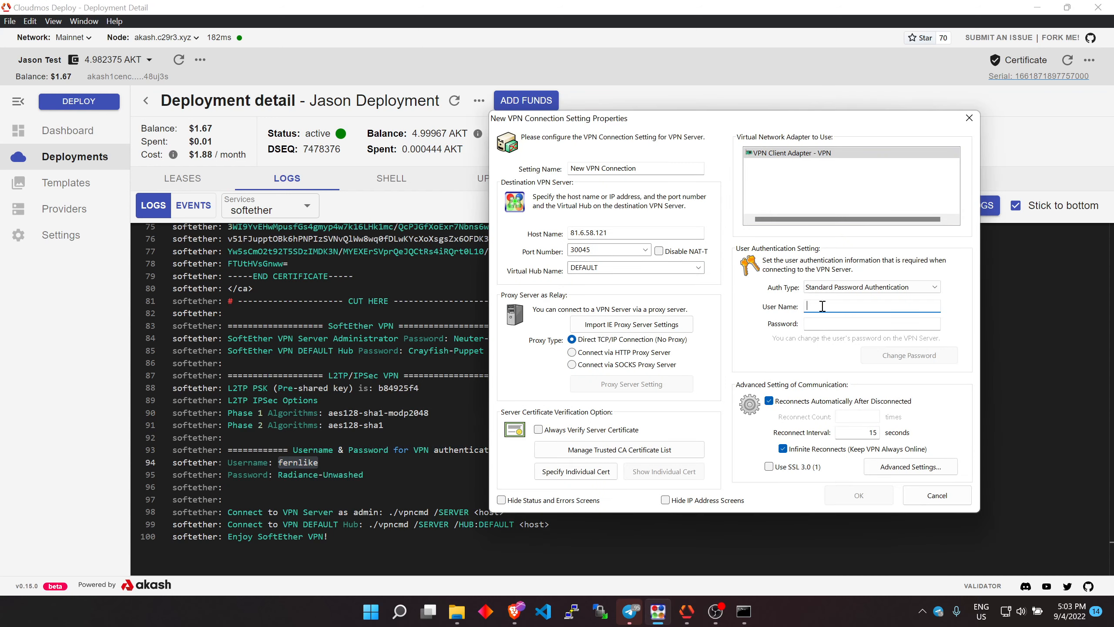
pyautogui.hotkey('ctrl', 'v')
# Copy the VPN password from the logs into the connection's password field, save the connection and connect it
pyautogui.moveTo(278, 475); pyautogui.dragTo(365, 475)
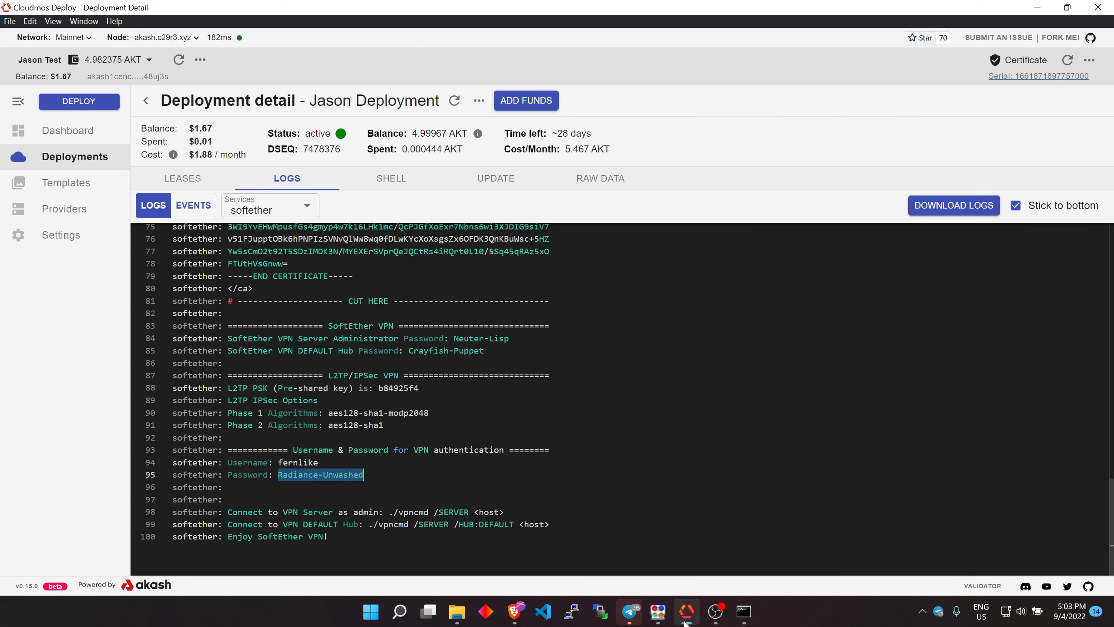
pyautogui.click(658, 611)
pyautogui.click(807, 325)
pyautogui.hotkey('ctrl', 'v')
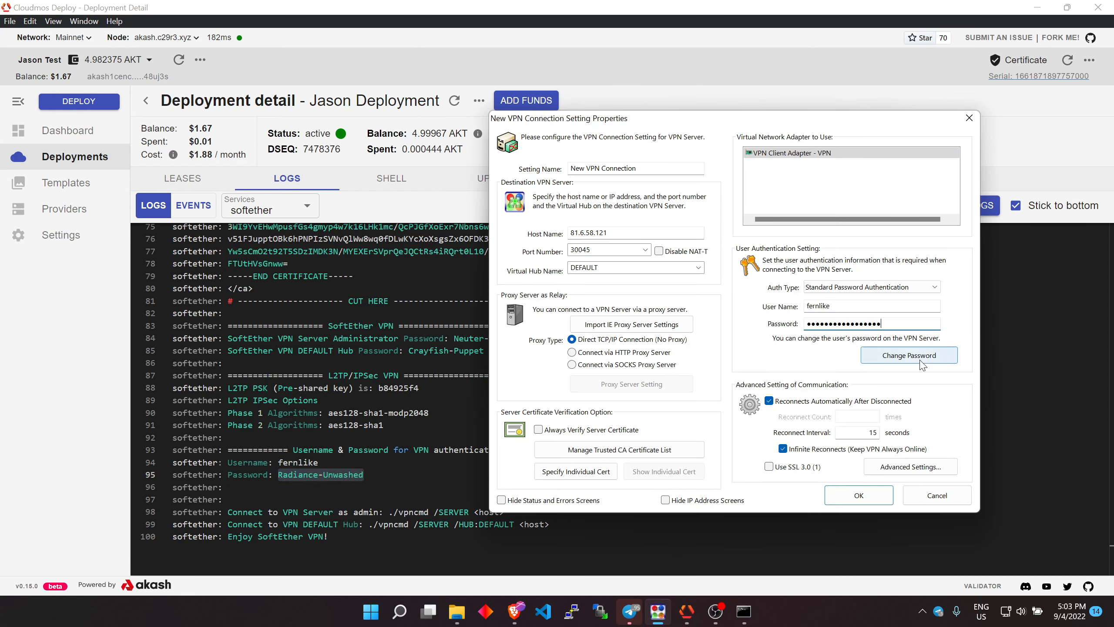
pyautogui.click(858, 495)
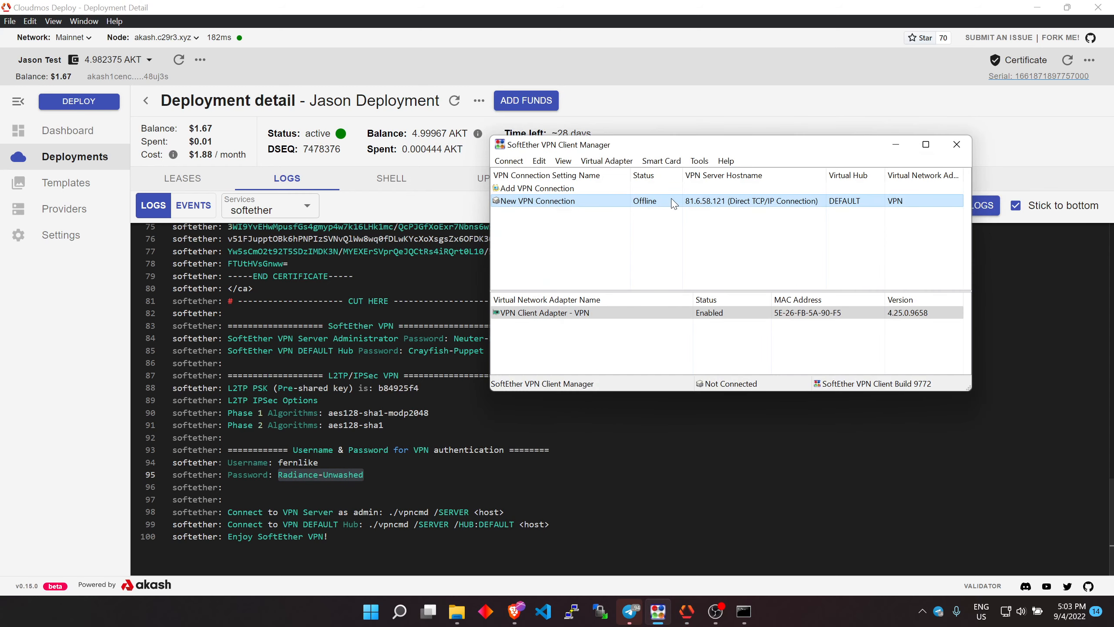
pyautogui.doubleClick(674, 202)
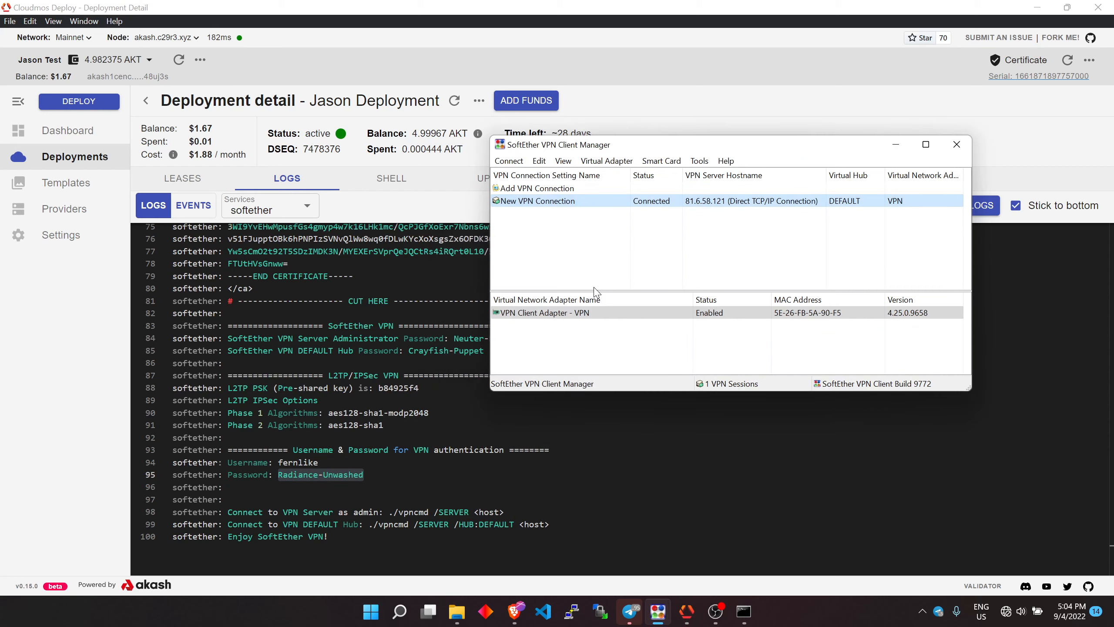
# Open speedtest.net in a new browser tab and start a speed test
pyautogui.click(515, 611)
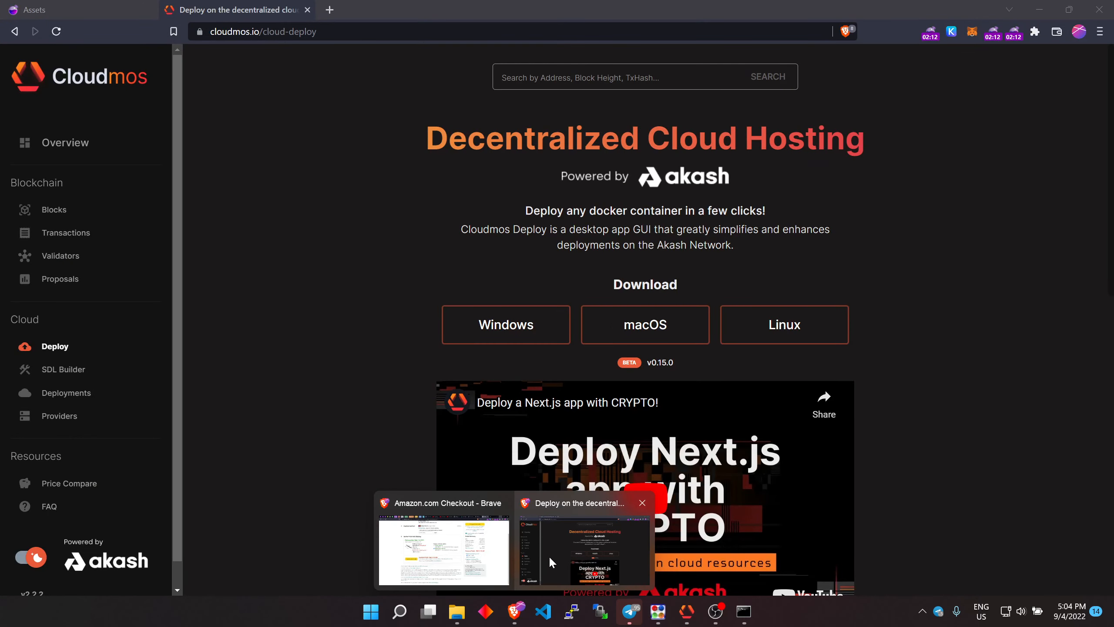
pyautogui.click(548, 556)
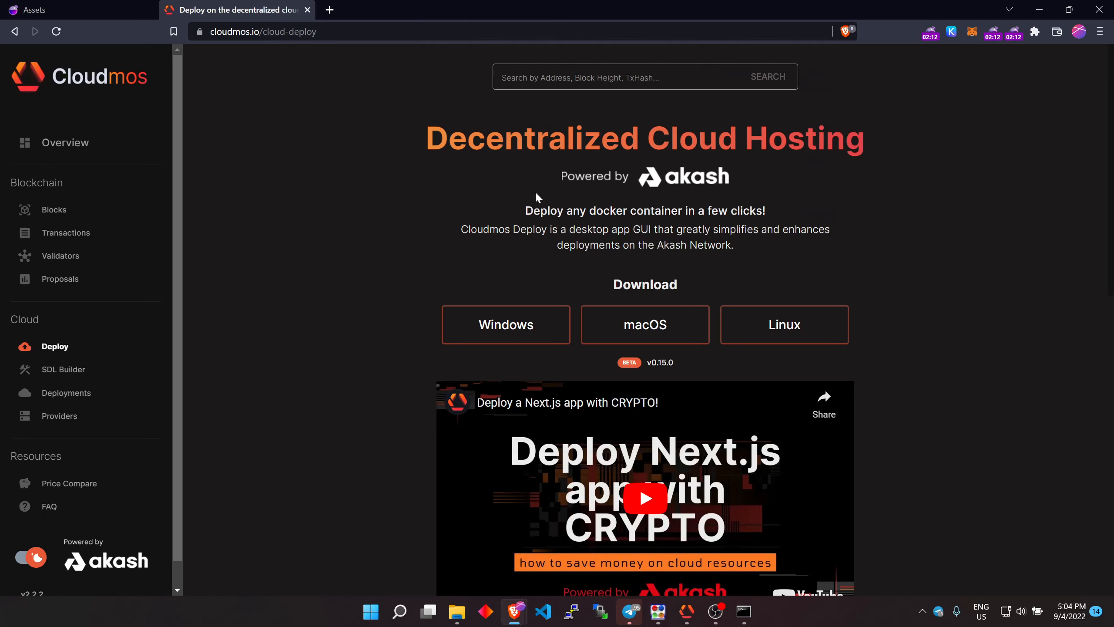
pyautogui.click(329, 10)
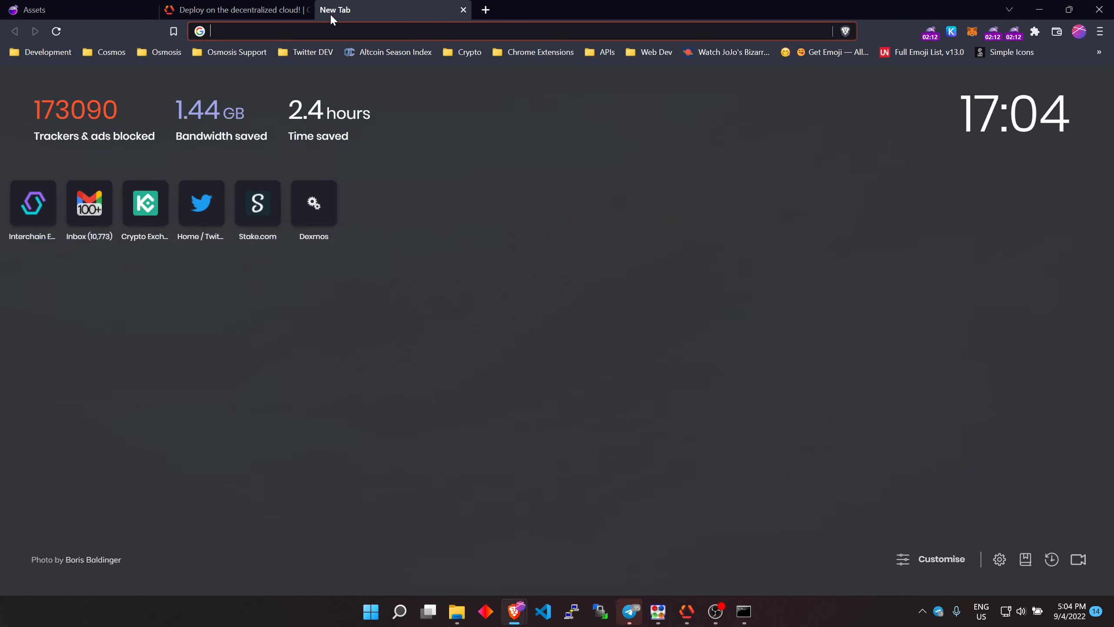
pyautogui.write('speed')
pyautogui.press('Return')
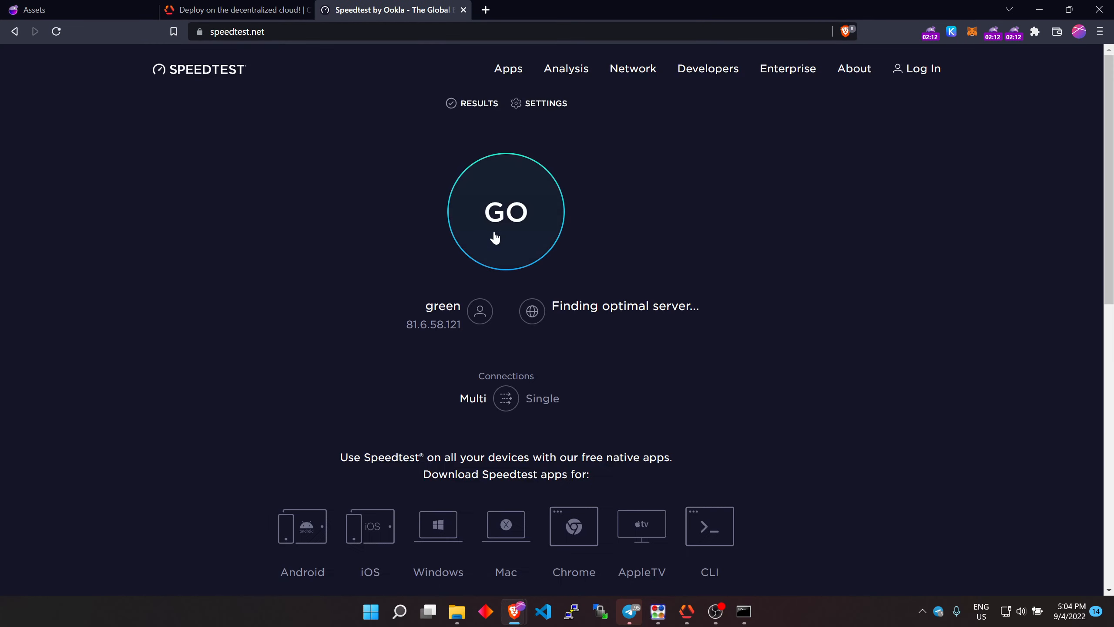
pyautogui.click(496, 237)
# Look up the ch top-level domain in a new tab, then close that tab
pyautogui.doubleClick(443, 417)
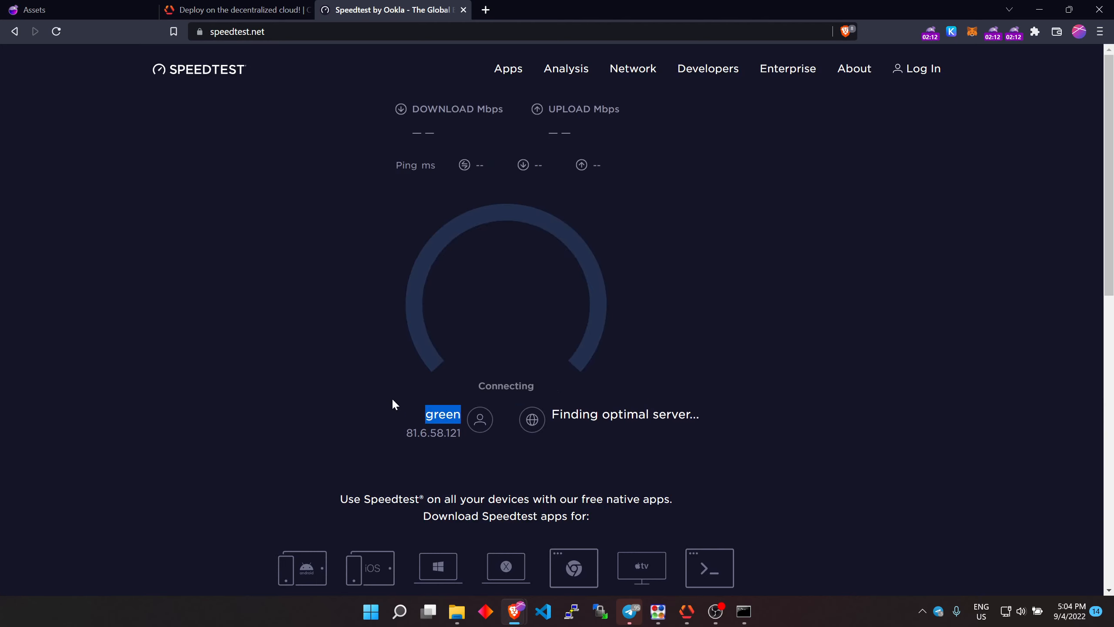
pyautogui.click(240, 360)
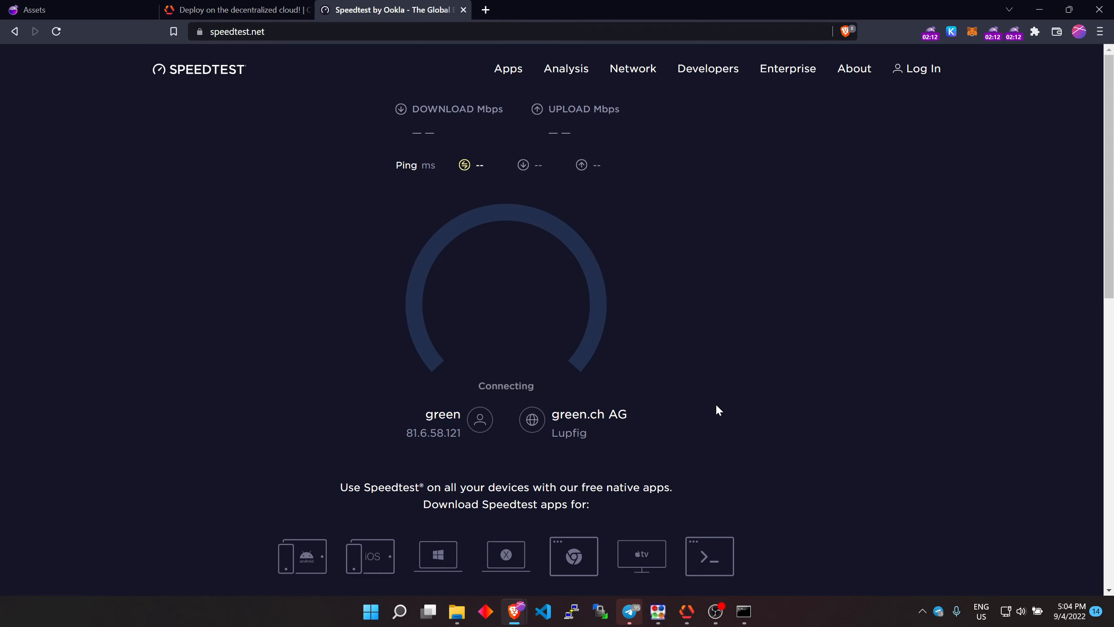
pyautogui.click(485, 10)
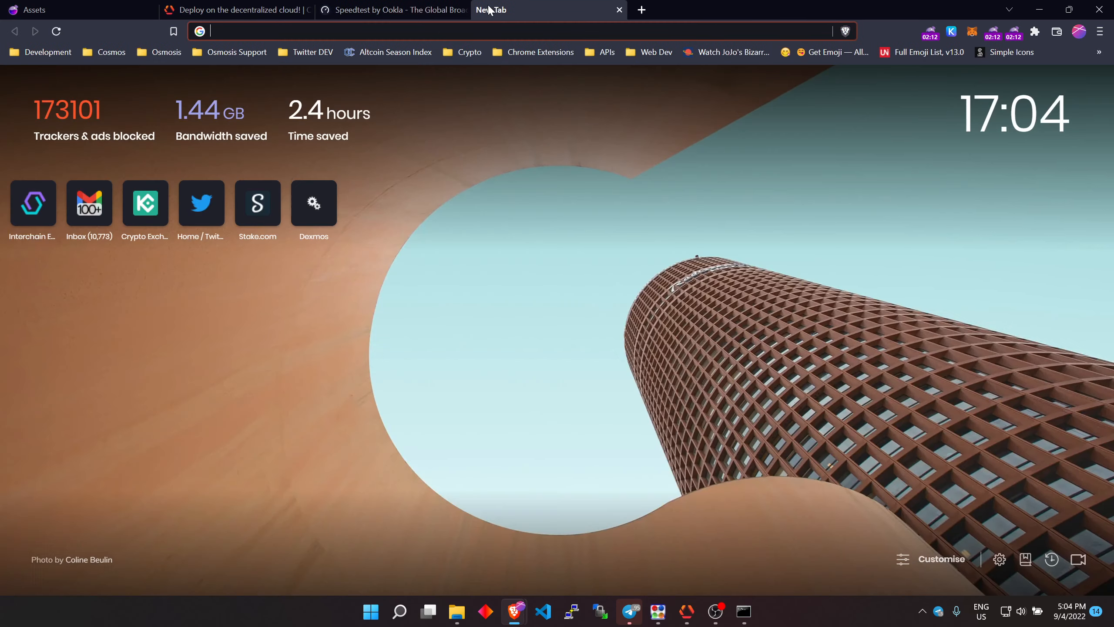
pyautogui.write('ch tld')
pyautogui.press('Return')
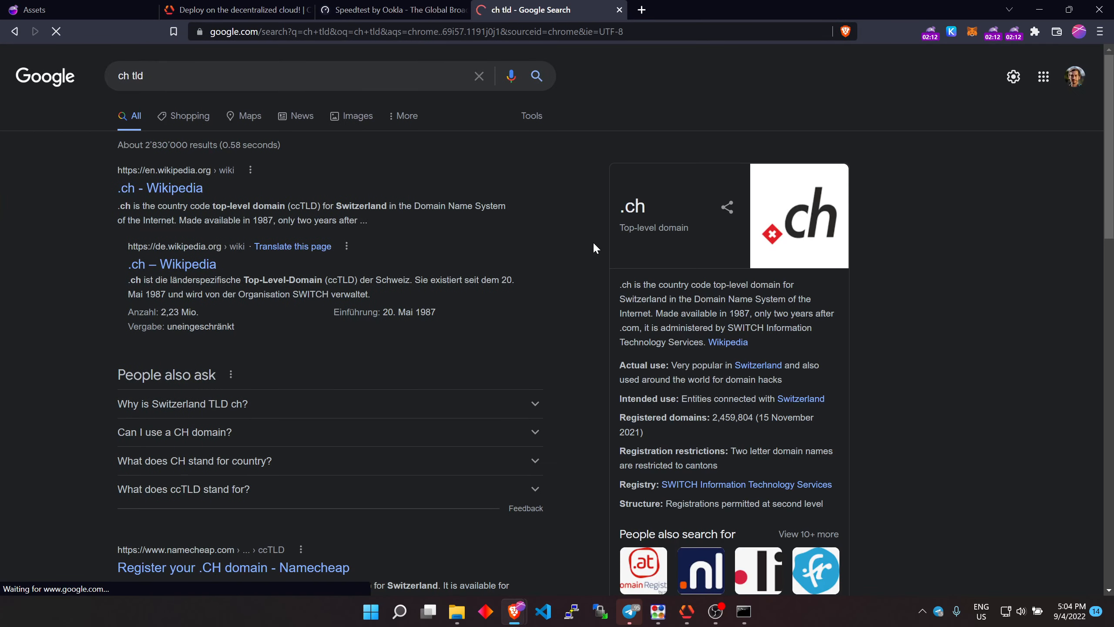
pyautogui.middleClick(533, 16)
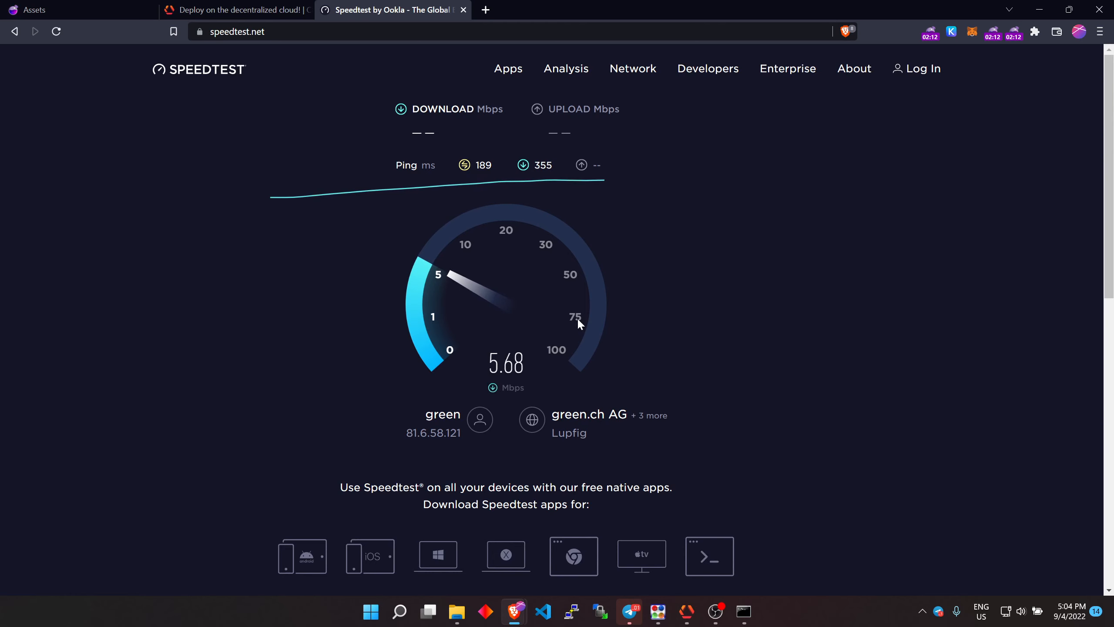
# Check the public IP address shown on the speed test page
pyautogui.moveTo(677, 619)
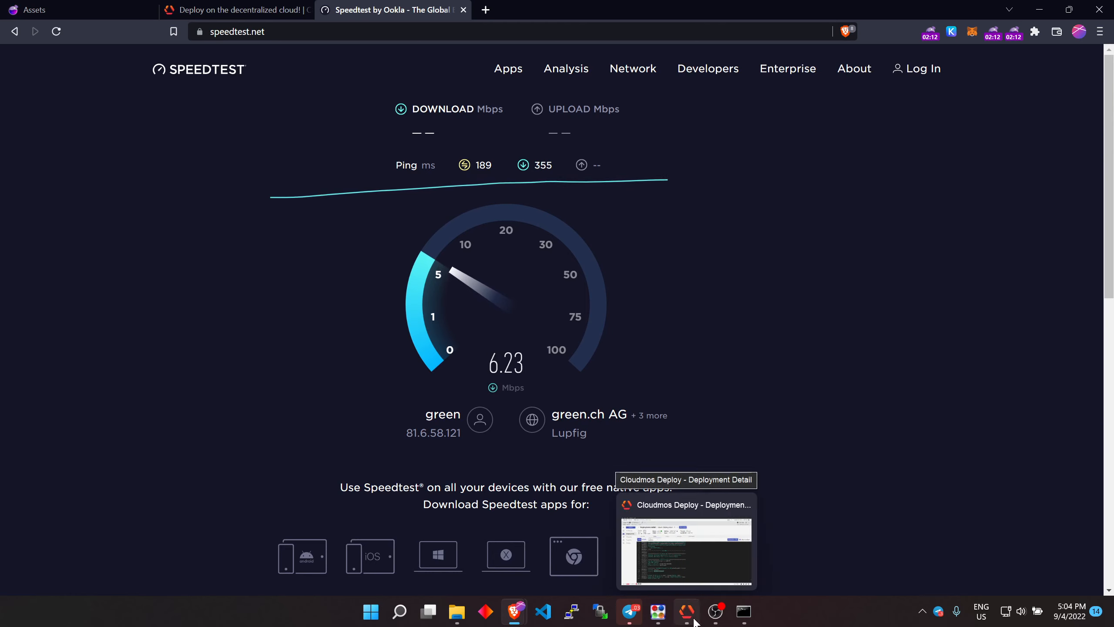
pyautogui.moveTo(716, 620)
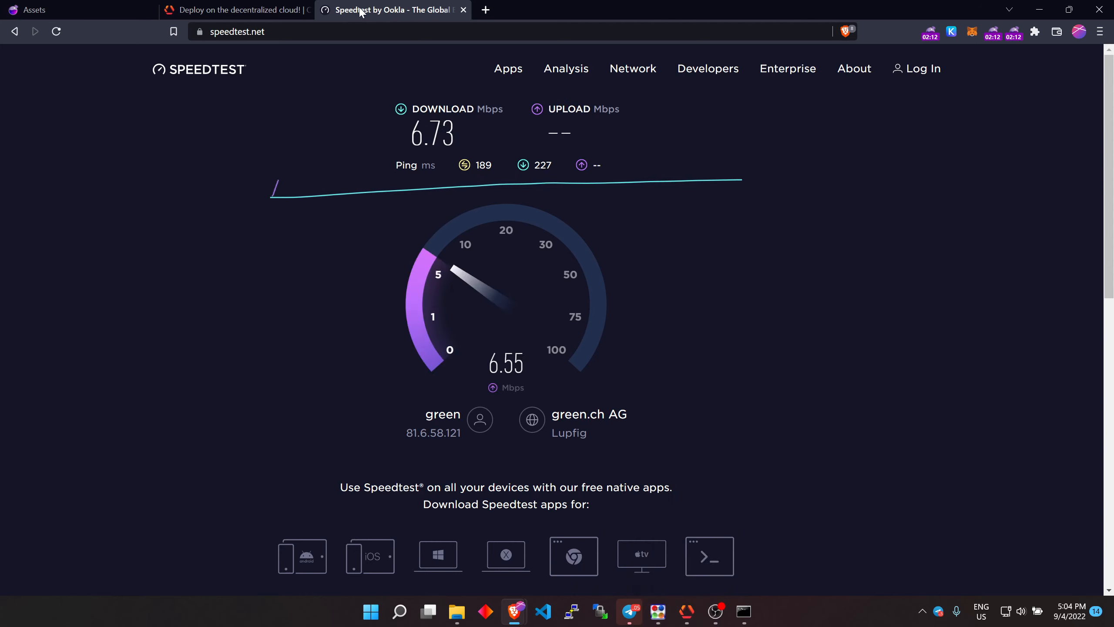
pyautogui.doubleClick(414, 431)
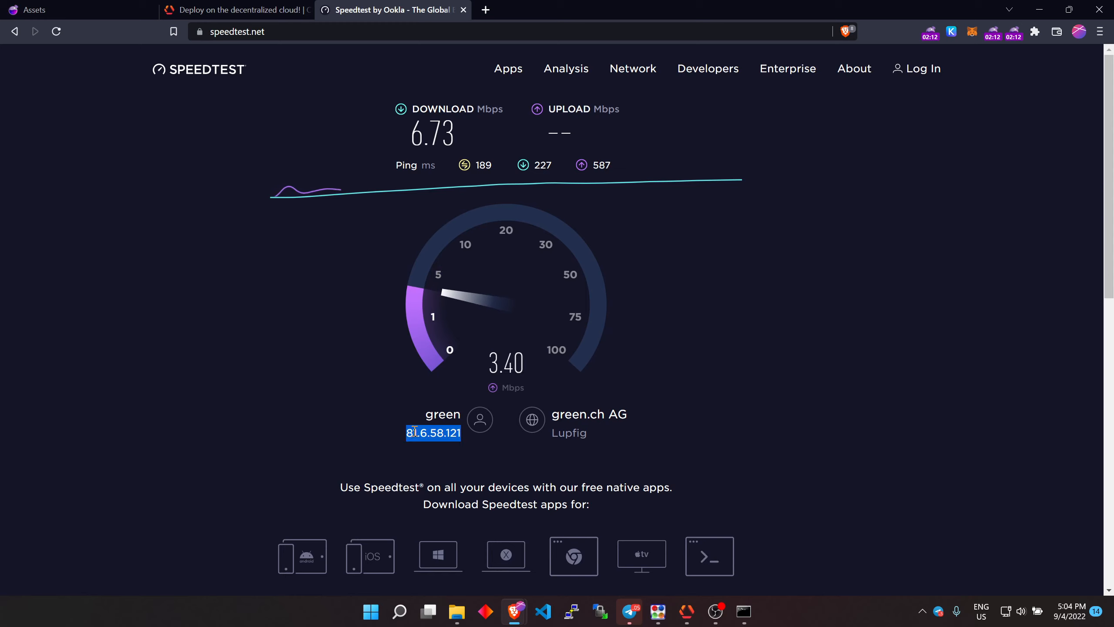
pyautogui.click(312, 413)
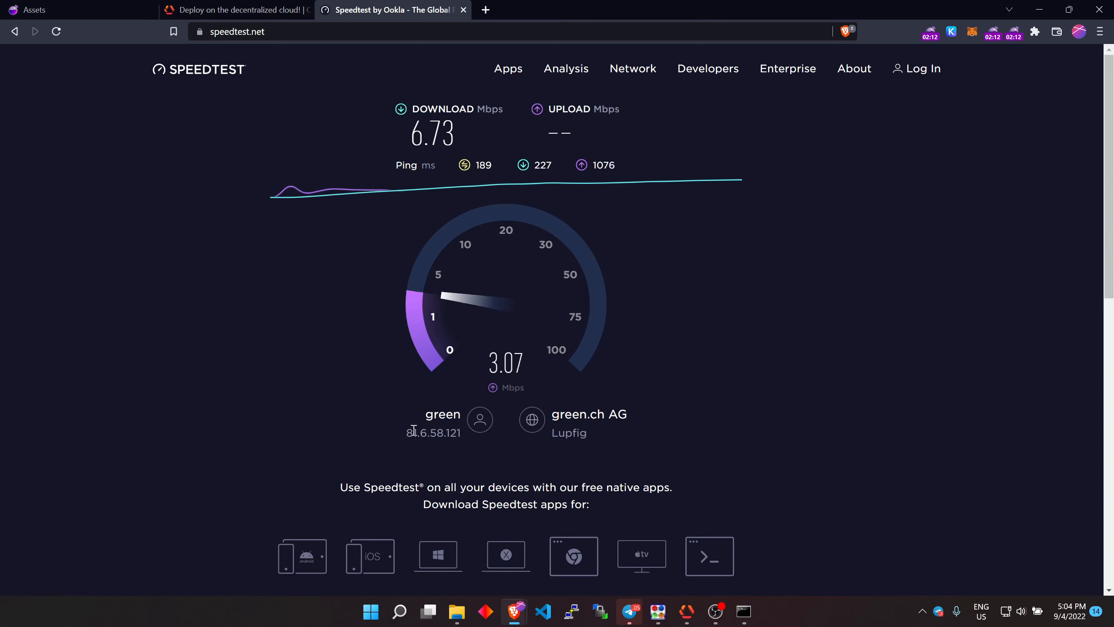
pyautogui.doubleClick(434, 432)
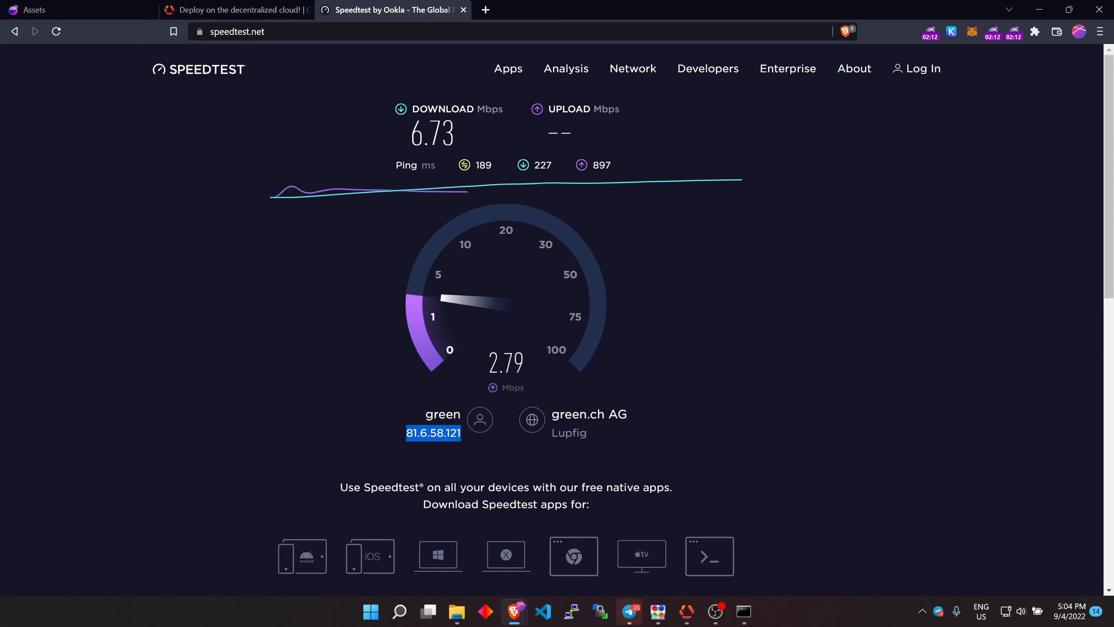